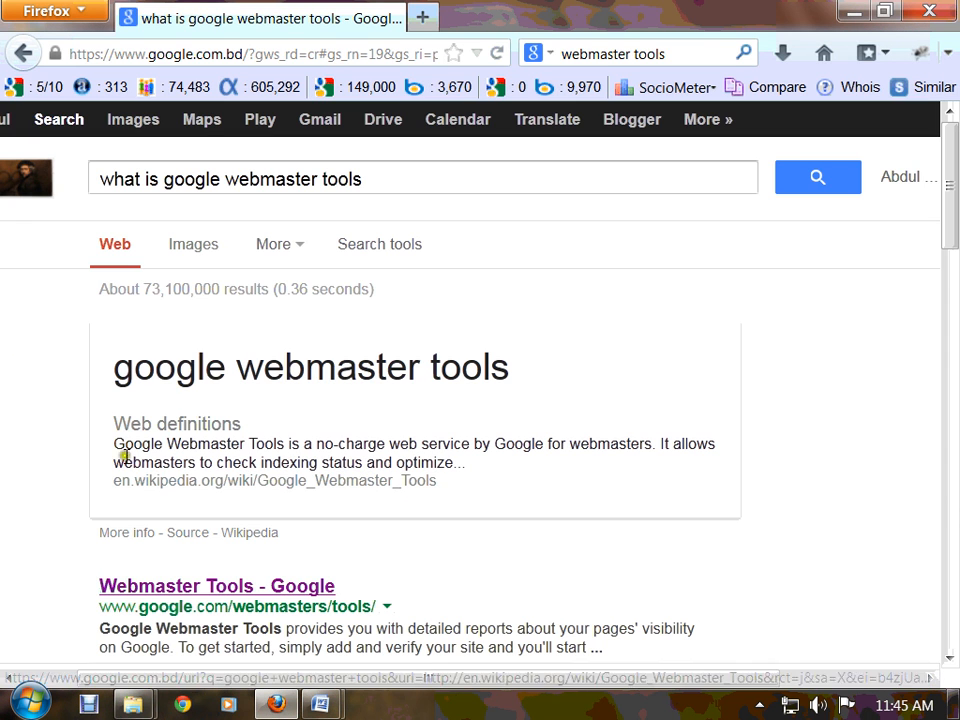
Read the web definition of Google Webmaster Tools shown above the search results
{"action": "left_click_drag", "start_coordinate": [112, 447], "coordinate": [579, 456]}
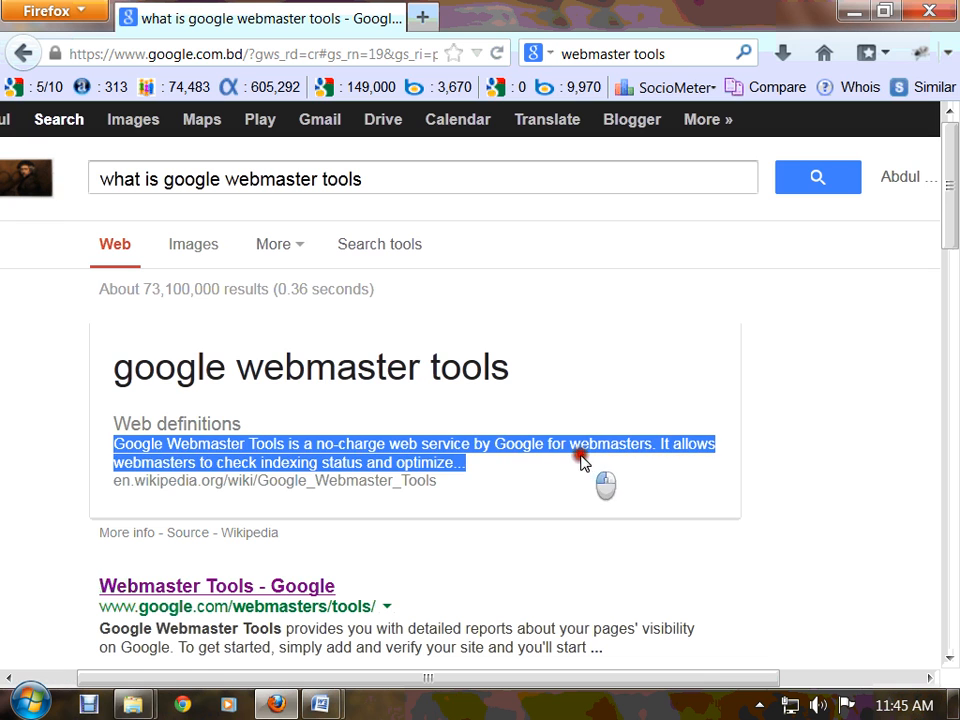
{"action": "left_click", "coordinate": [590, 479]}
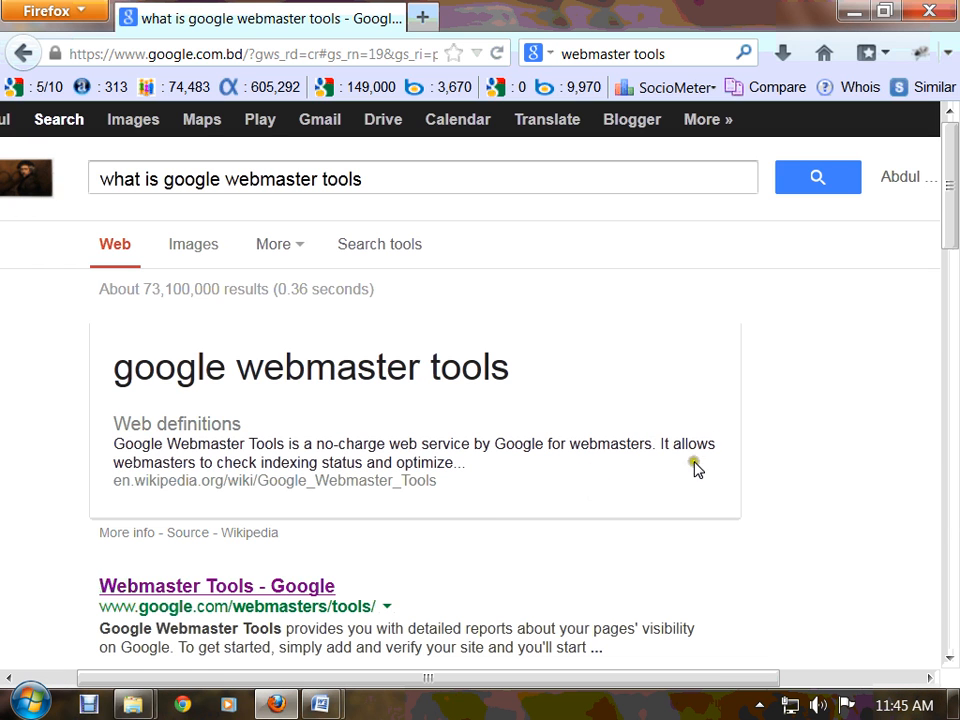
{"action": "left_click_drag", "start_coordinate": [188, 462], "coordinate": [540, 477]}
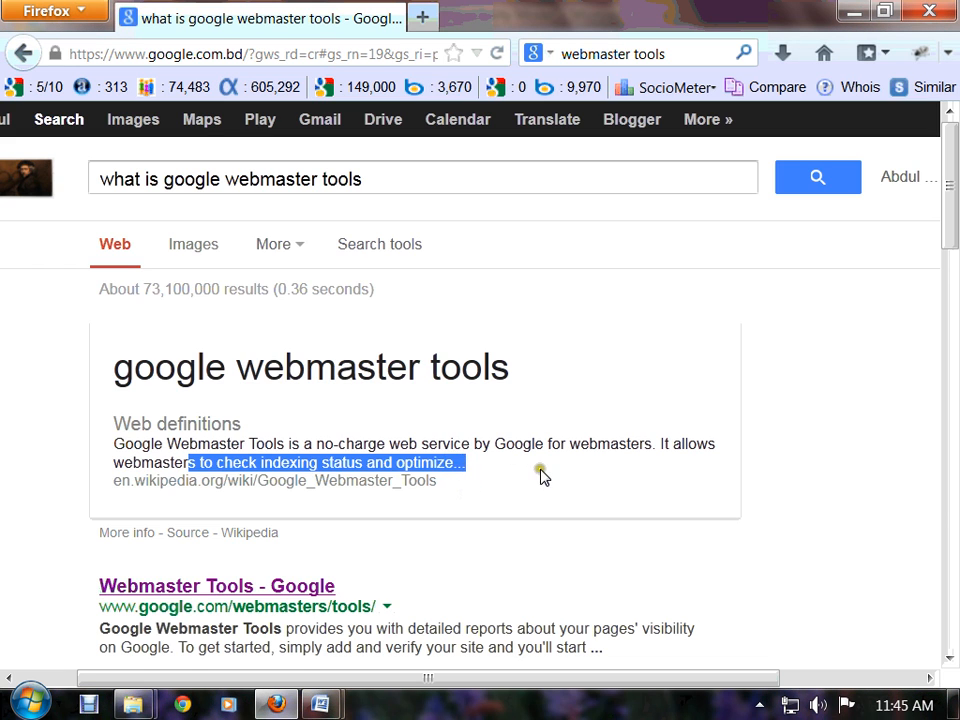
{"action": "left_click", "coordinate": [547, 467]}
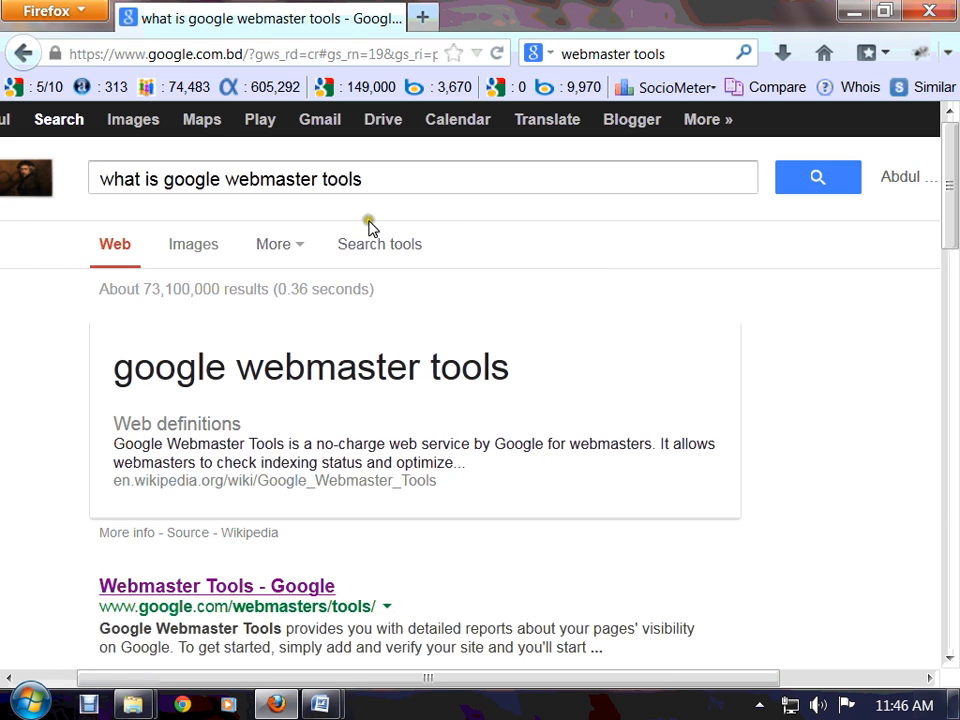
Search Google for "google webmaster tools" and open the "Webmaster Tools - Google" result
{"action": "left_click_drag", "start_coordinate": [388, 182], "coordinate": [88, 212]}
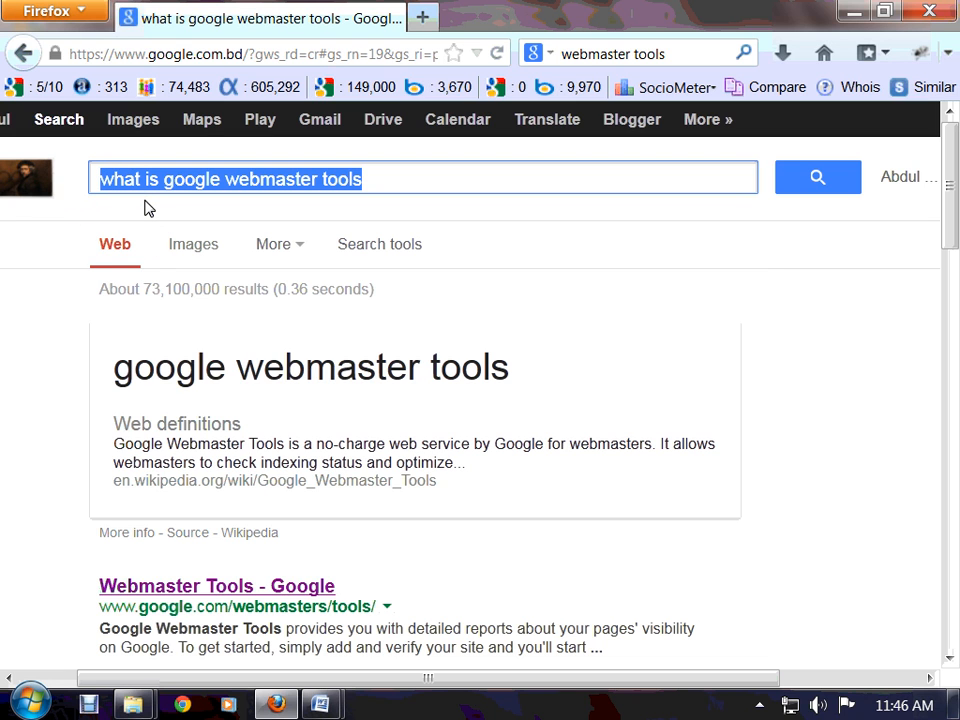
{"action": "type", "text": "goog"}
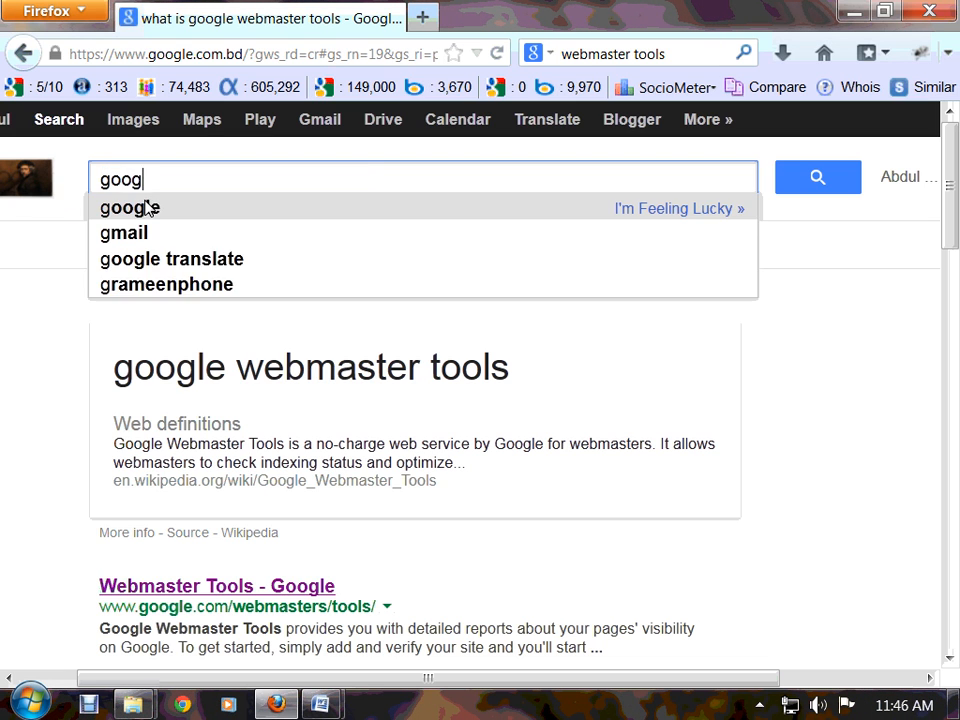
{"action": "type", "text": "le webmas"}
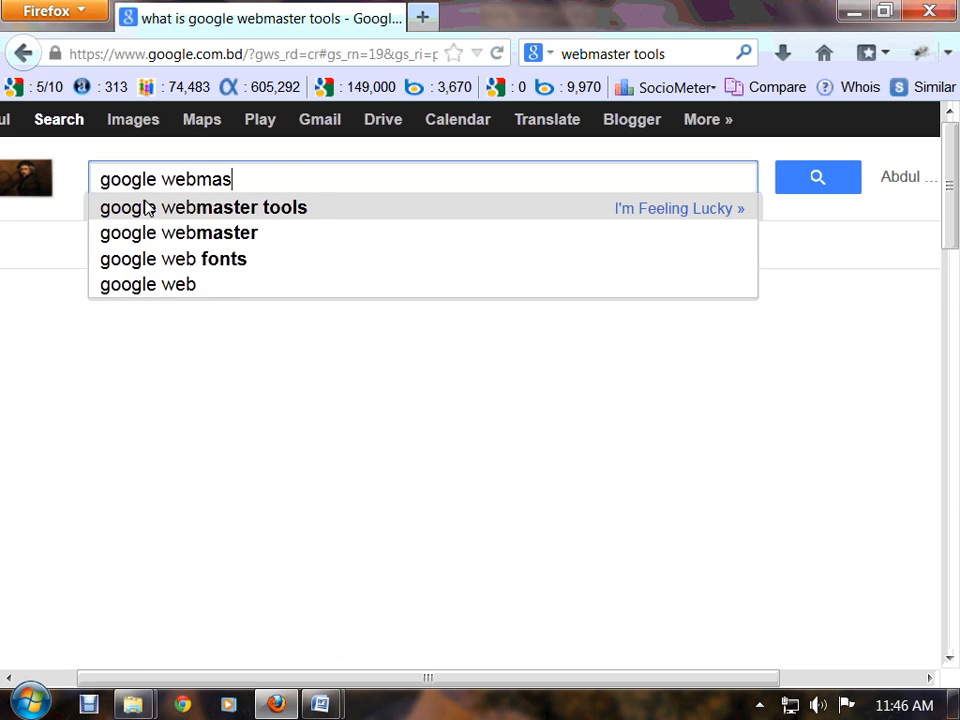
{"action": "type", "text": "ter t"}
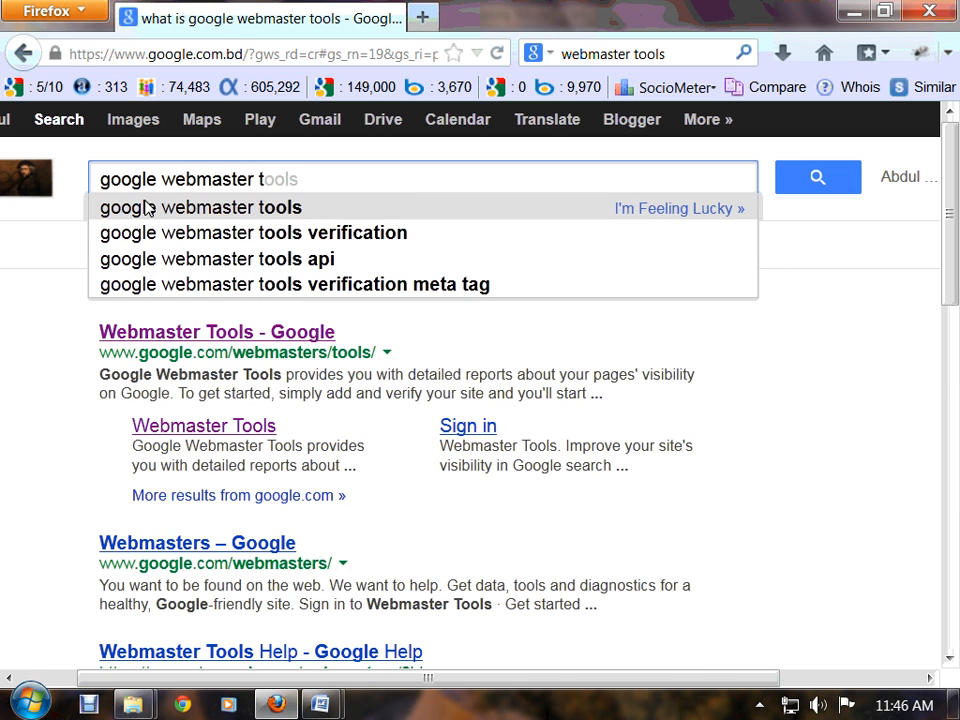
{"action": "type", "text": "ools"}
{"action": "key", "text": "Return"}
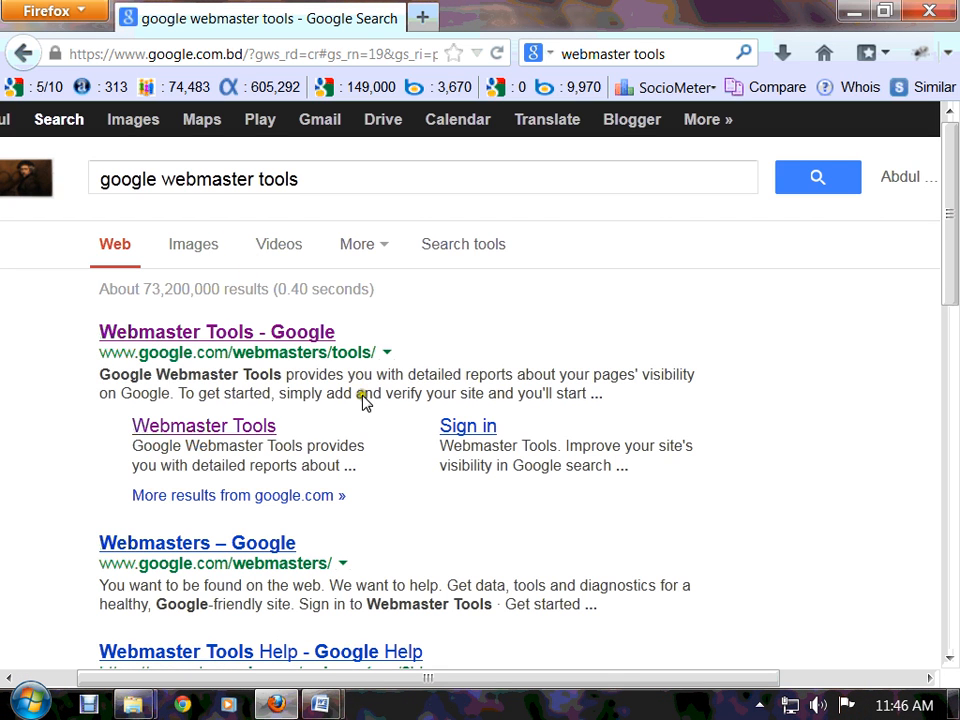
{"action": "scroll", "coordinate": [467, 681], "scroll_direction": "left", "scroll_amount": 1}
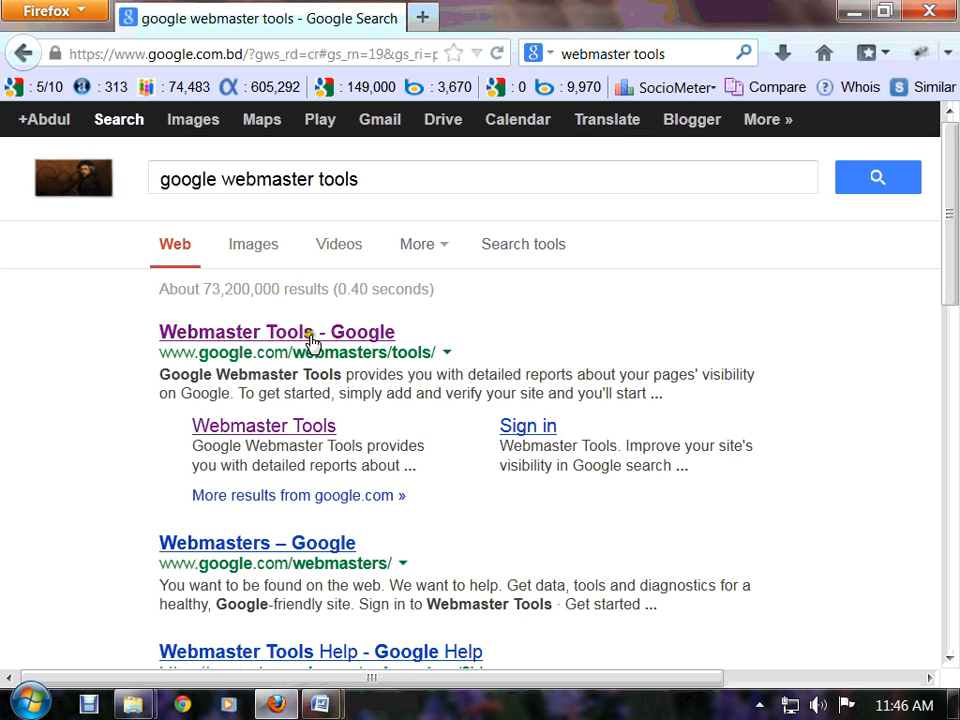
{"action": "left_click", "coordinate": [310, 333]}
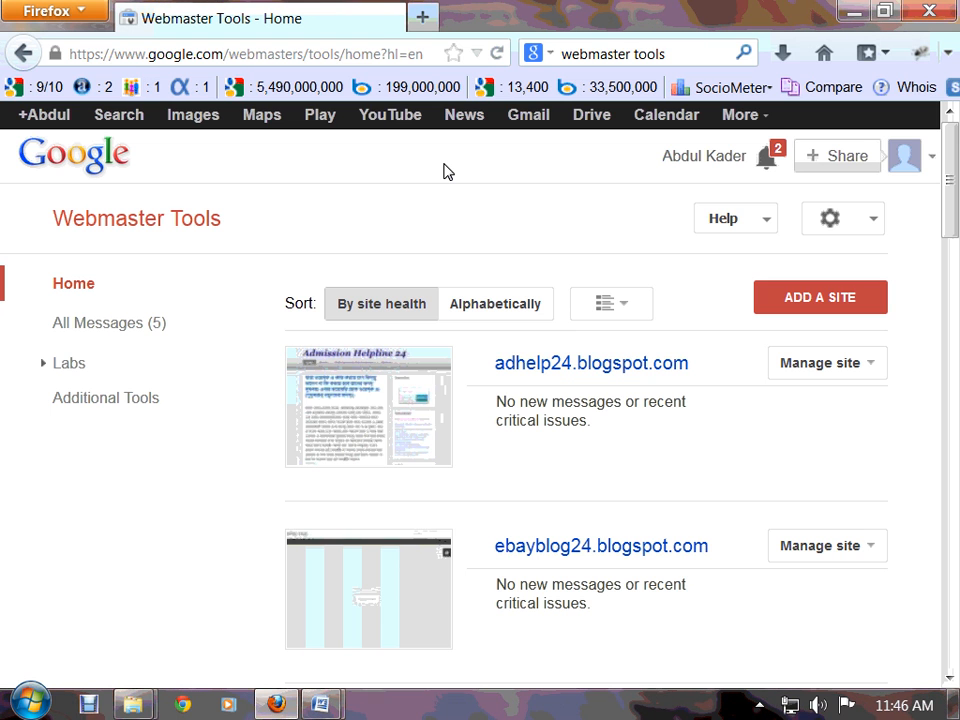
Look through the full list of sites on the Webmaster Tools home page, including their messages and verification status
{"action": "scroll", "coordinate": [401, 253], "scroll_direction": "down", "scroll_amount": 10}
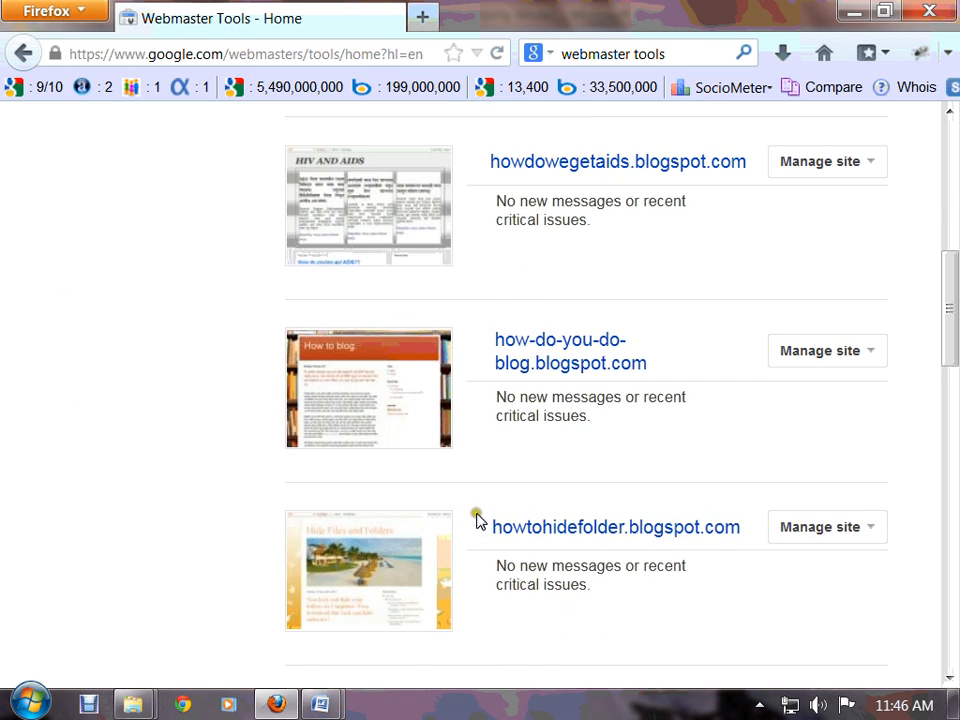
{"action": "scroll", "coordinate": [480, 514], "scroll_direction": "up", "scroll_amount": 9}
{"action": "scroll", "coordinate": [480, 524], "scroll_direction": "up", "scroll_amount": 1}
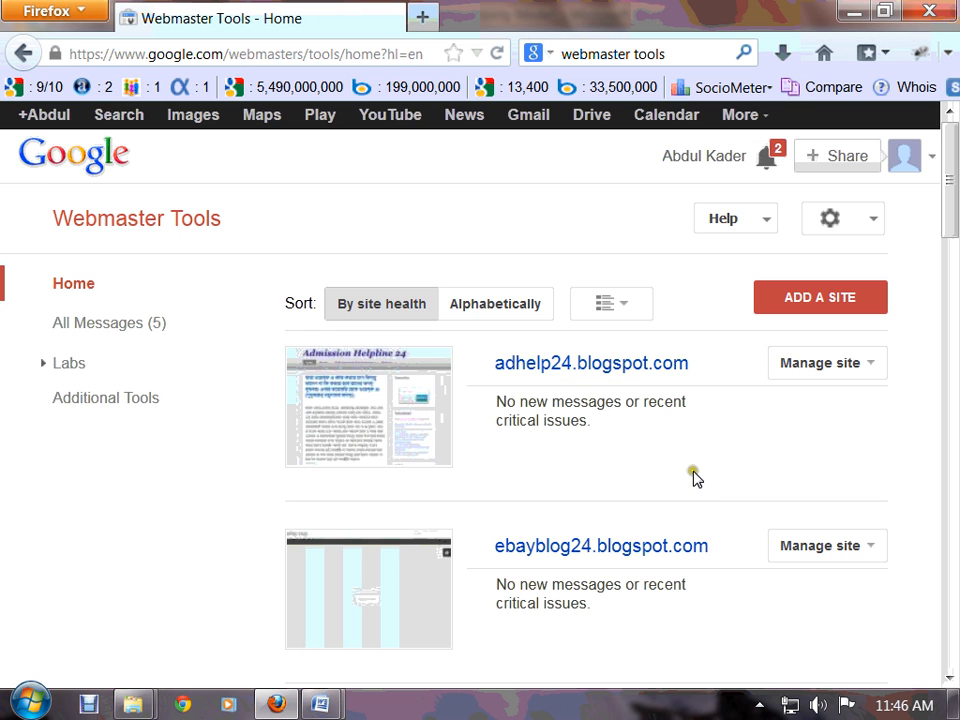
{"action": "scroll", "coordinate": [693, 470], "scroll_direction": "down", "scroll_amount": 1}
{"action": "scroll", "coordinate": [697, 468], "scroll_direction": "down", "scroll_amount": 10}
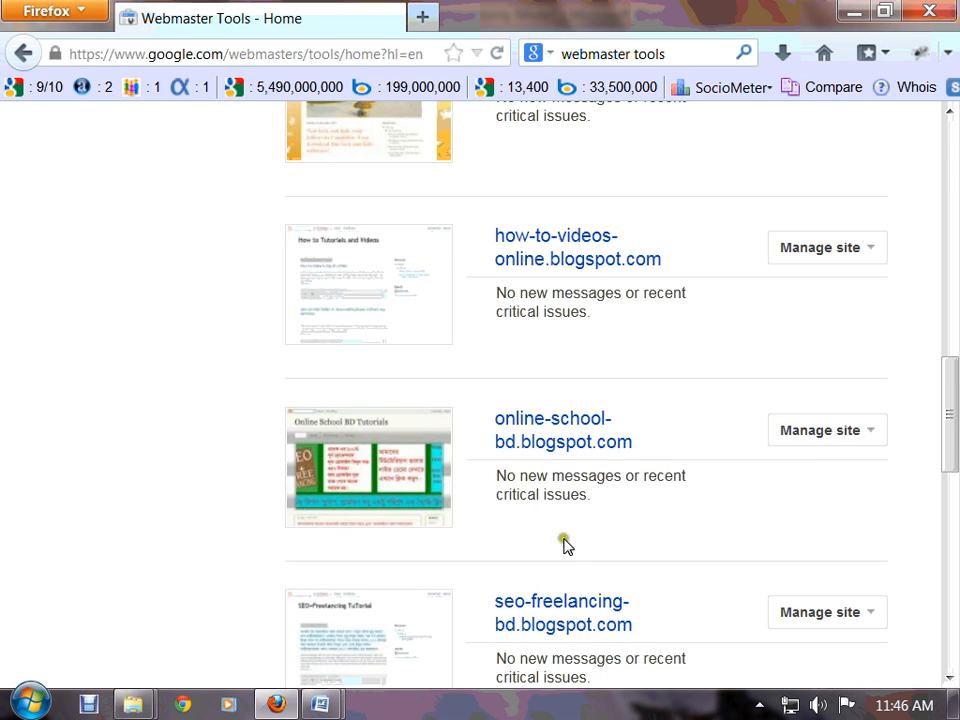
{"action": "scroll", "coordinate": [566, 544], "scroll_direction": "down", "scroll_amount": 3}
{"action": "scroll", "coordinate": [572, 555], "scroll_direction": "down", "scroll_amount": 5}
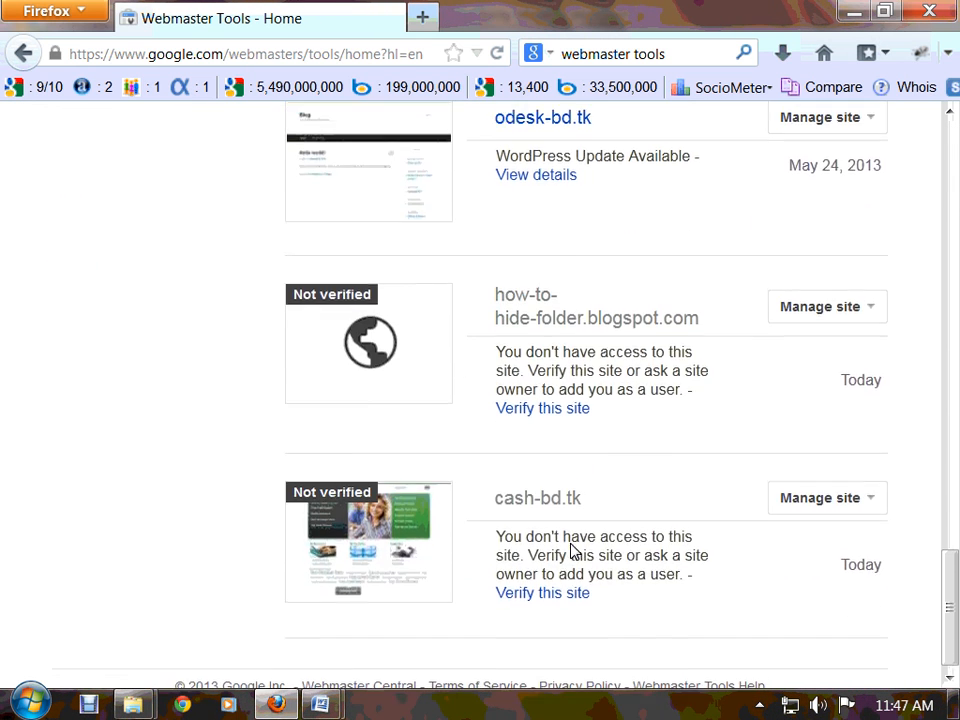
{"action": "scroll", "coordinate": [574, 552], "scroll_direction": "up", "scroll_amount": 7}
{"action": "scroll", "coordinate": [573, 551], "scroll_direction": "down", "scroll_amount": 7}
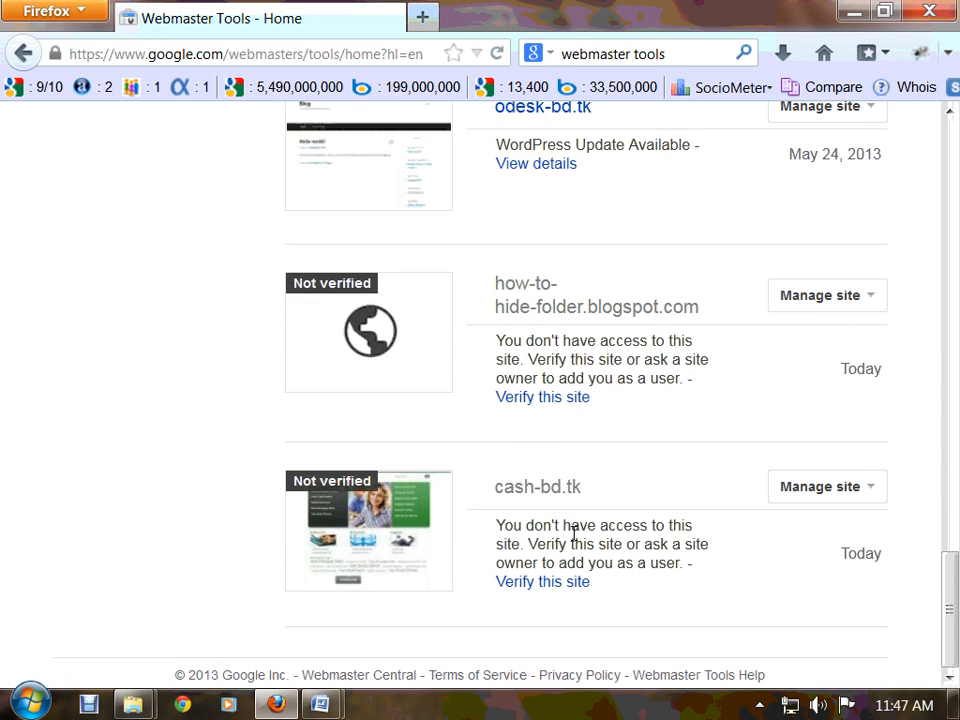
{"action": "scroll", "coordinate": [573, 533], "scroll_direction": "up", "scroll_amount": 20}
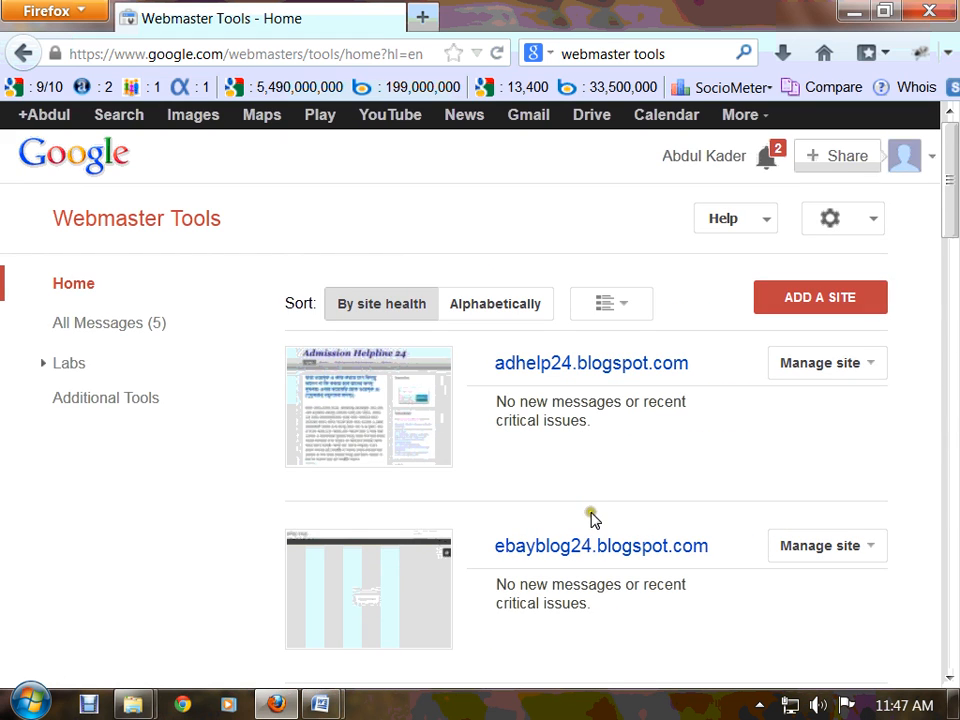
{"action": "scroll", "coordinate": [595, 429], "scroll_direction": "down", "scroll_amount": 10}
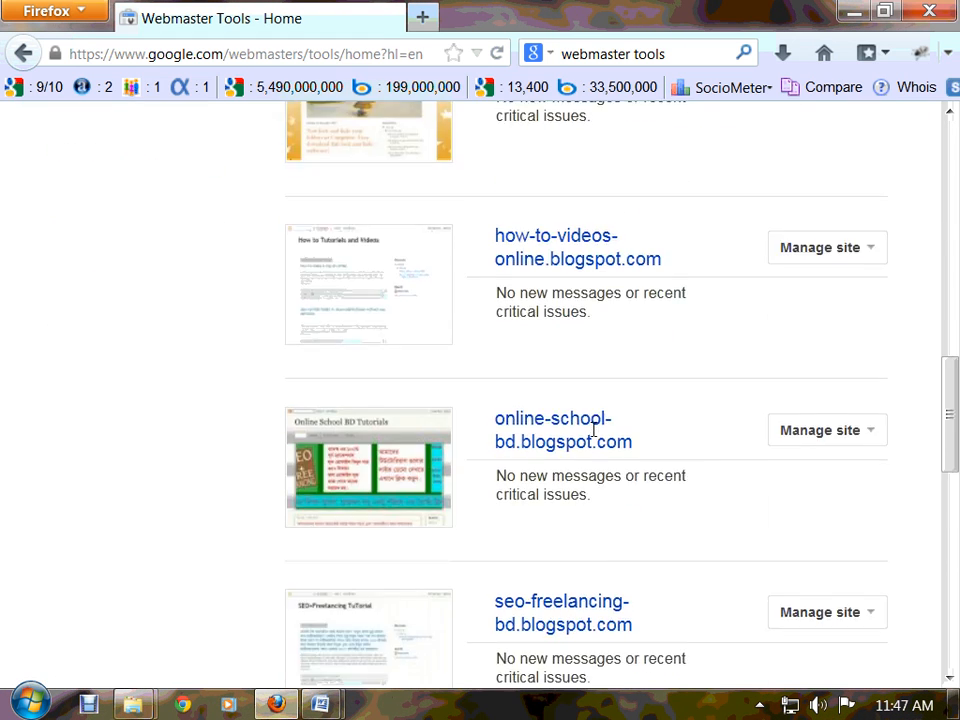
{"action": "scroll", "coordinate": [595, 429], "scroll_direction": "down", "scroll_amount": 10}
{"action": "scroll", "coordinate": [596, 450], "scroll_direction": "up", "scroll_amount": 4}
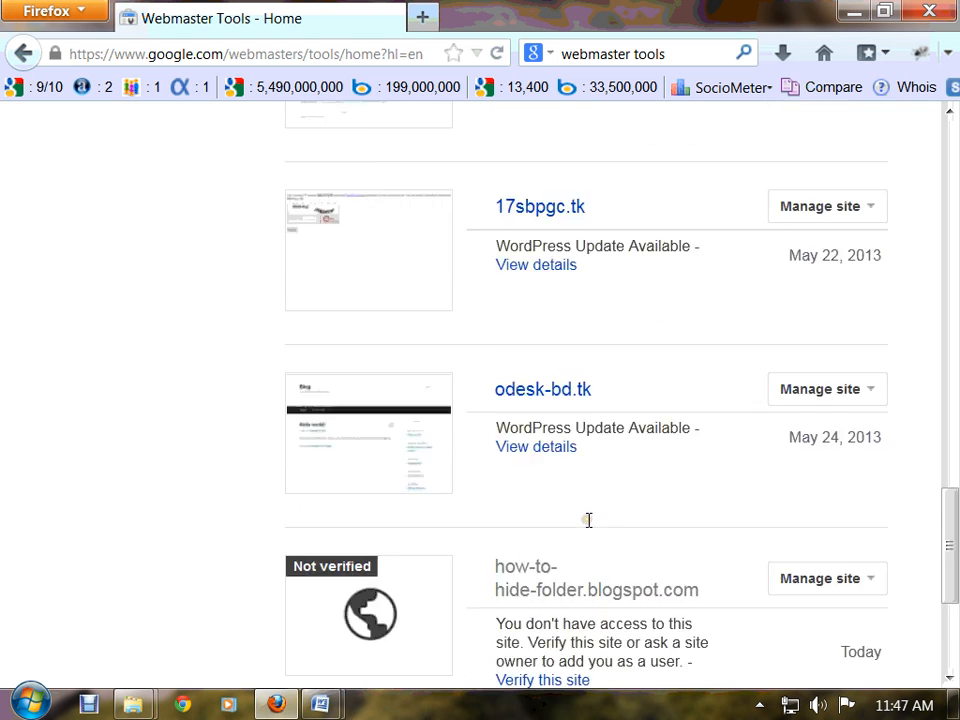
{"action": "scroll", "coordinate": [588, 519], "scroll_direction": "up", "scroll_amount": 15}
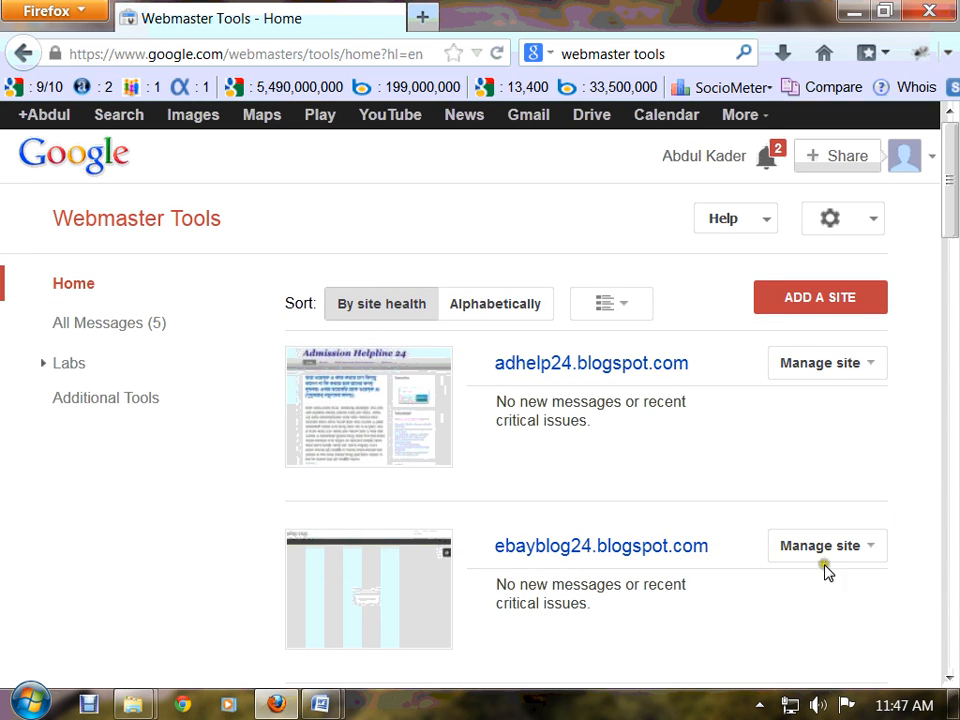
{"action": "scroll", "coordinate": [544, 531], "scroll_direction": "down", "scroll_amount": 20}
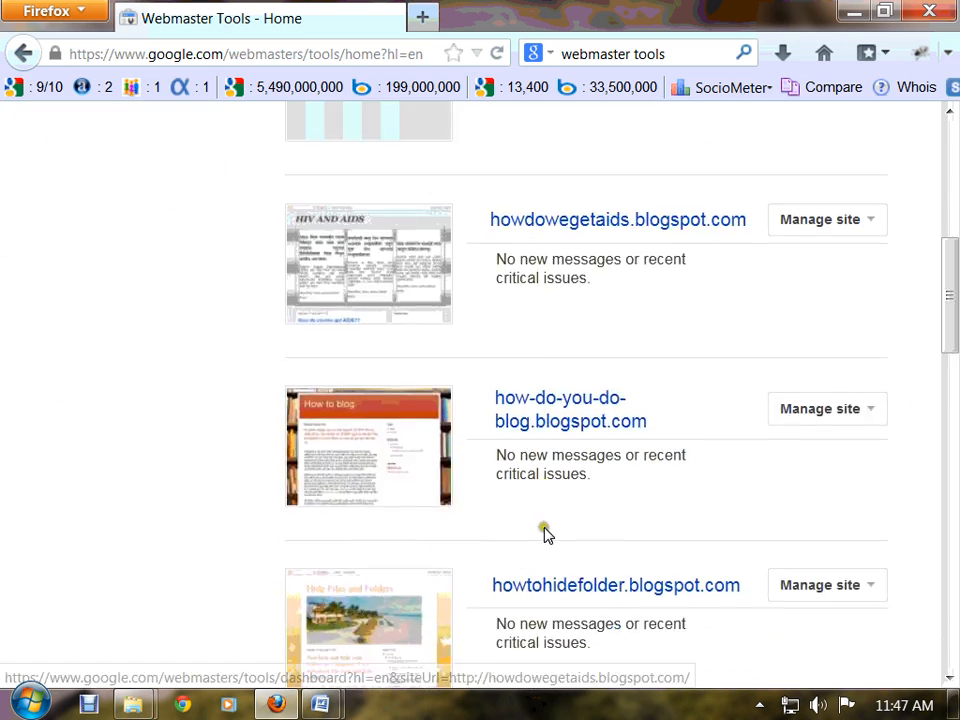
{"action": "scroll", "coordinate": [531, 531], "scroll_direction": "up", "scroll_amount": 20}
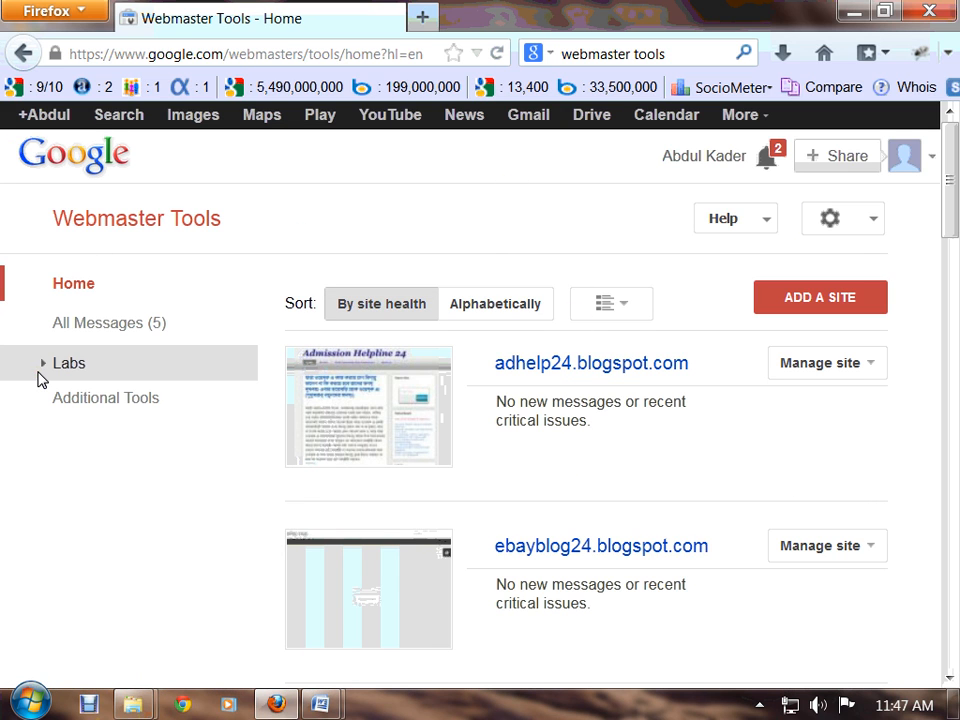
{"action": "left_click", "coordinate": [811, 313]}
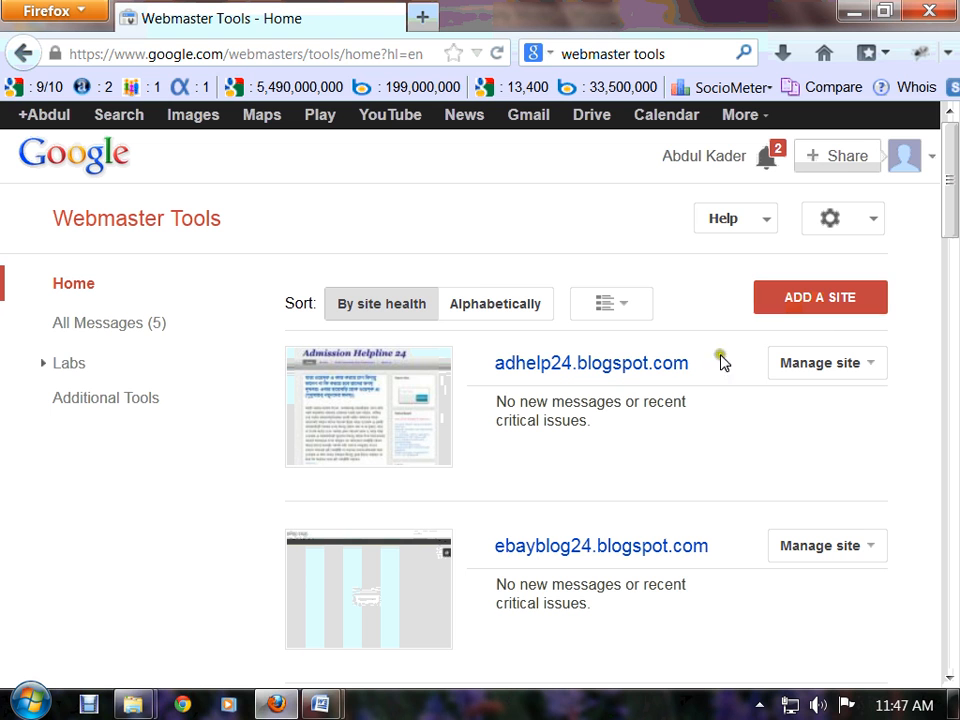
{"action": "scroll", "coordinate": [512, 482], "scroll_direction": "down", "scroll_amount": 10}
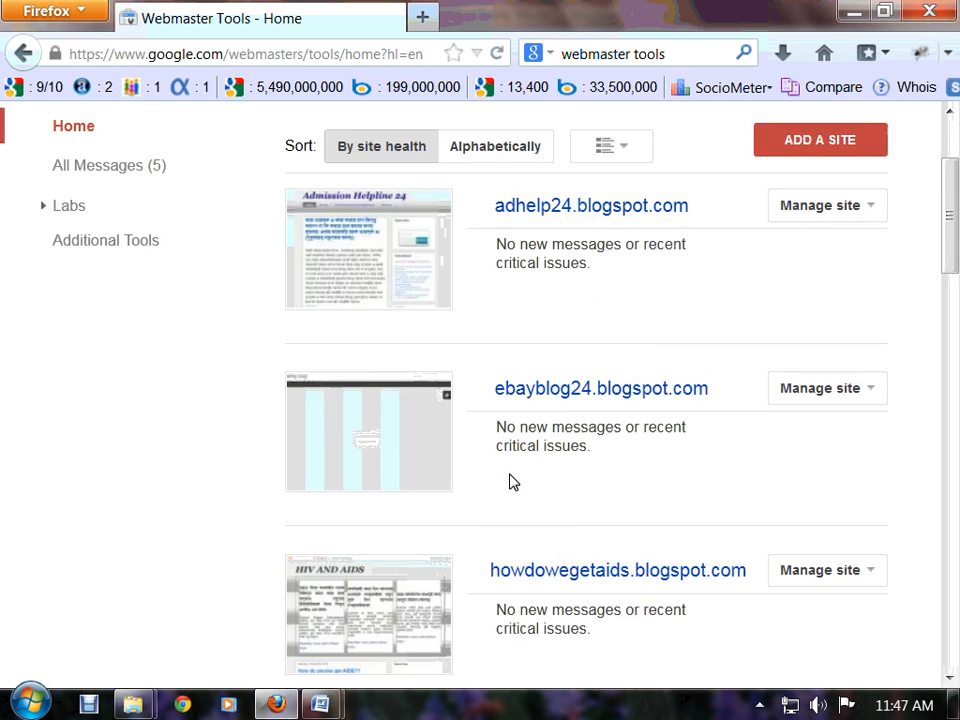
{"action": "scroll", "coordinate": [512, 482], "scroll_direction": "up", "scroll_amount": 10}
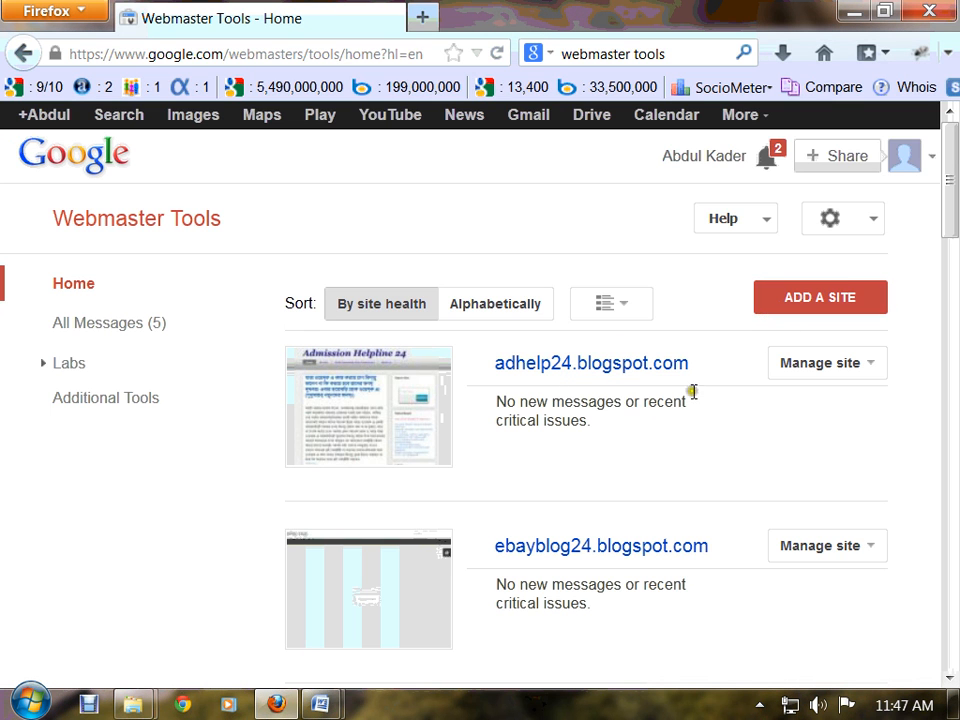
{"action": "scroll", "coordinate": [684, 444], "scroll_direction": "down", "scroll_amount": 4}
{"action": "scroll", "coordinate": [684, 444], "scroll_direction": "up", "scroll_amount": 4}
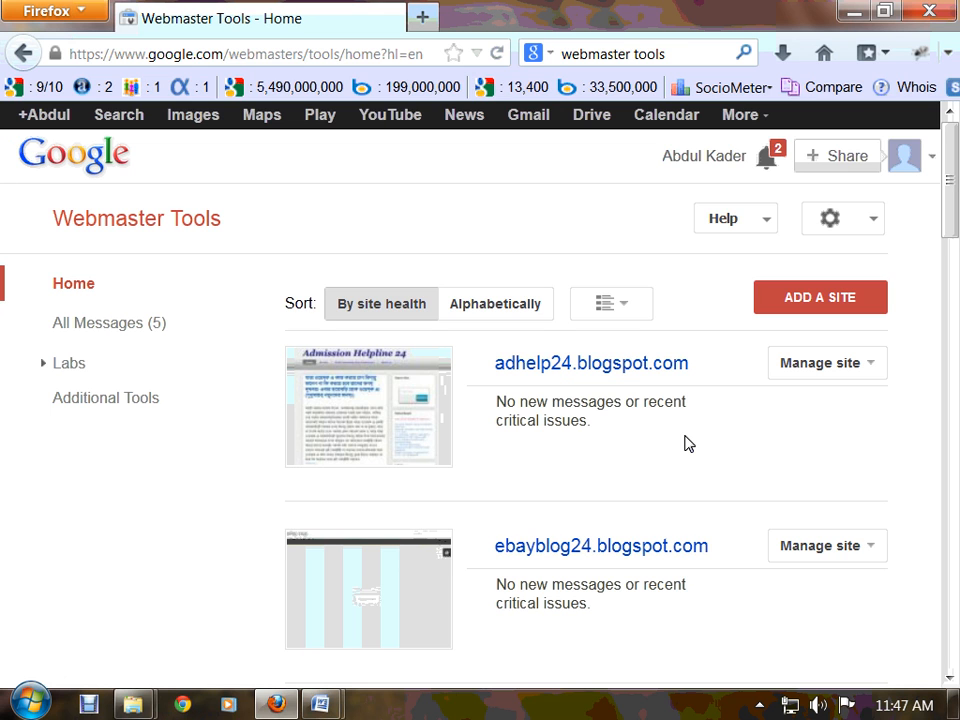
Examine the adhelp24.blogspot.com and online-school-bd.blogspot.com entries in the site list, highlighting each address
{"action": "left_click_drag", "start_coordinate": [479, 372], "coordinate": [710, 373]}
{"action": "left_click", "coordinate": [688, 449]}
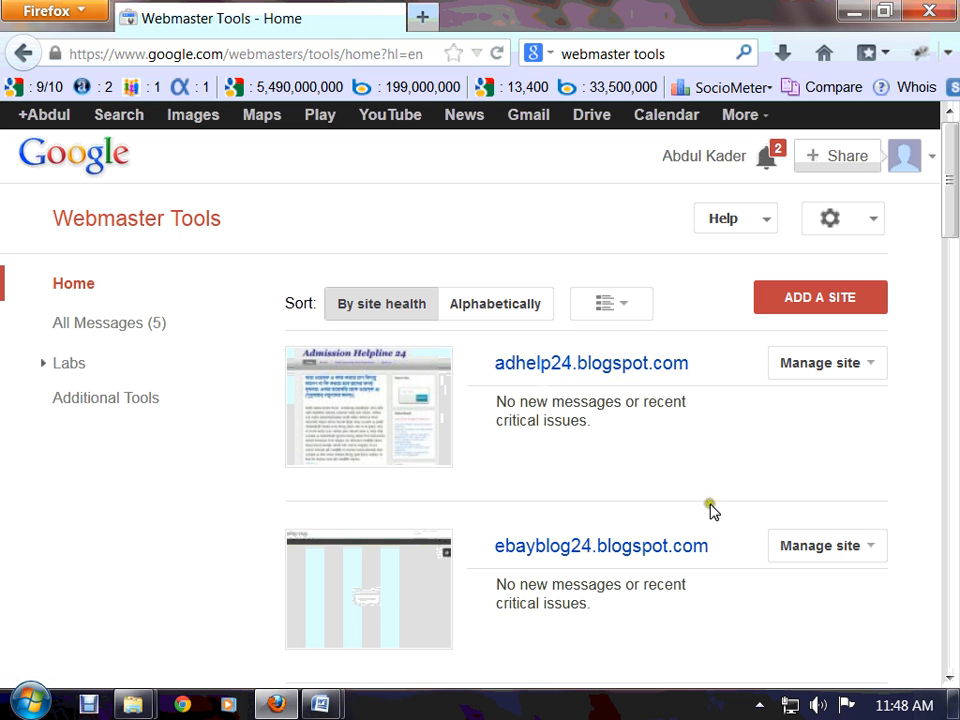
{"action": "scroll", "coordinate": [701, 497], "scroll_direction": "down", "scroll_amount": 4}
{"action": "scroll", "coordinate": [530, 462], "scroll_direction": "up", "scroll_amount": 4}
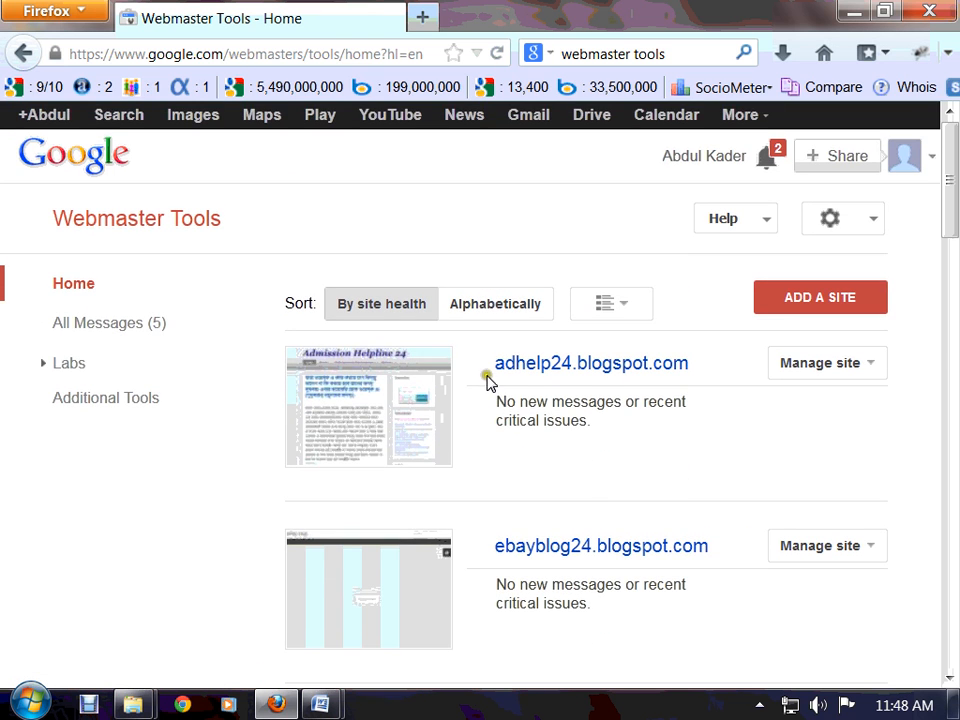
{"action": "left_click_drag", "start_coordinate": [488, 377], "coordinate": [703, 368]}
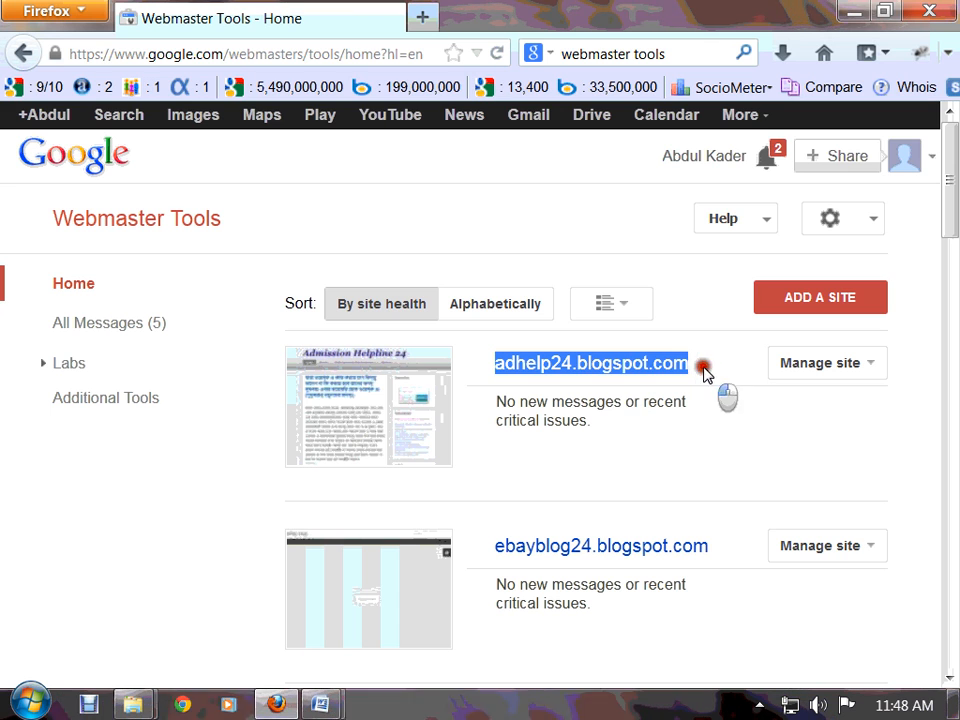
{"action": "left_click", "coordinate": [654, 463]}
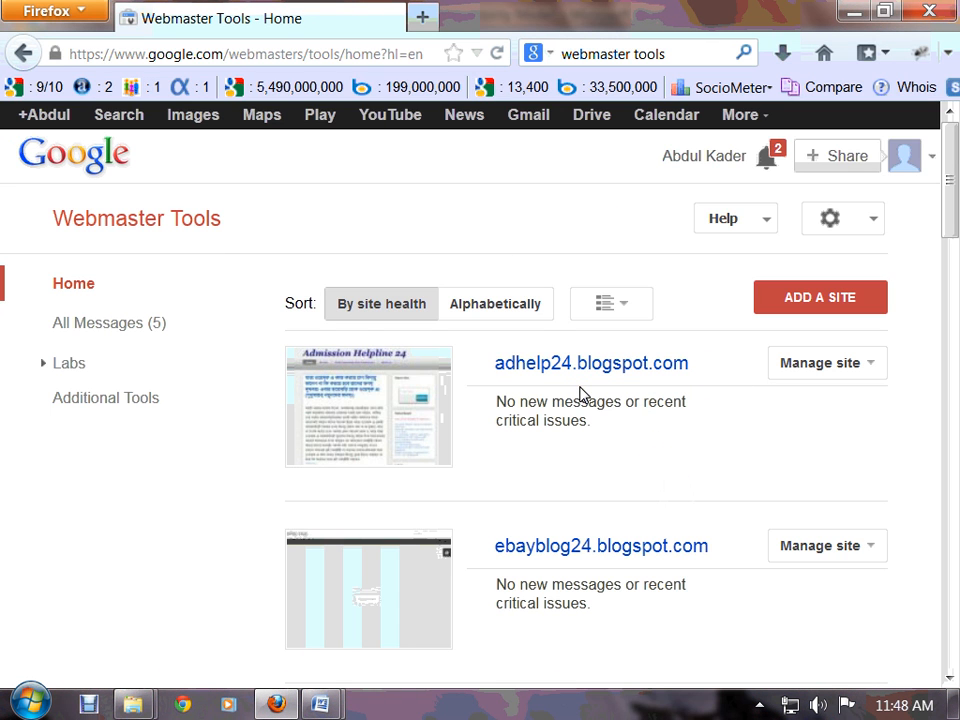
{"action": "left_click", "coordinate": [482, 374]}
{"action": "left_click_drag", "start_coordinate": [482, 374], "coordinate": [694, 377]}
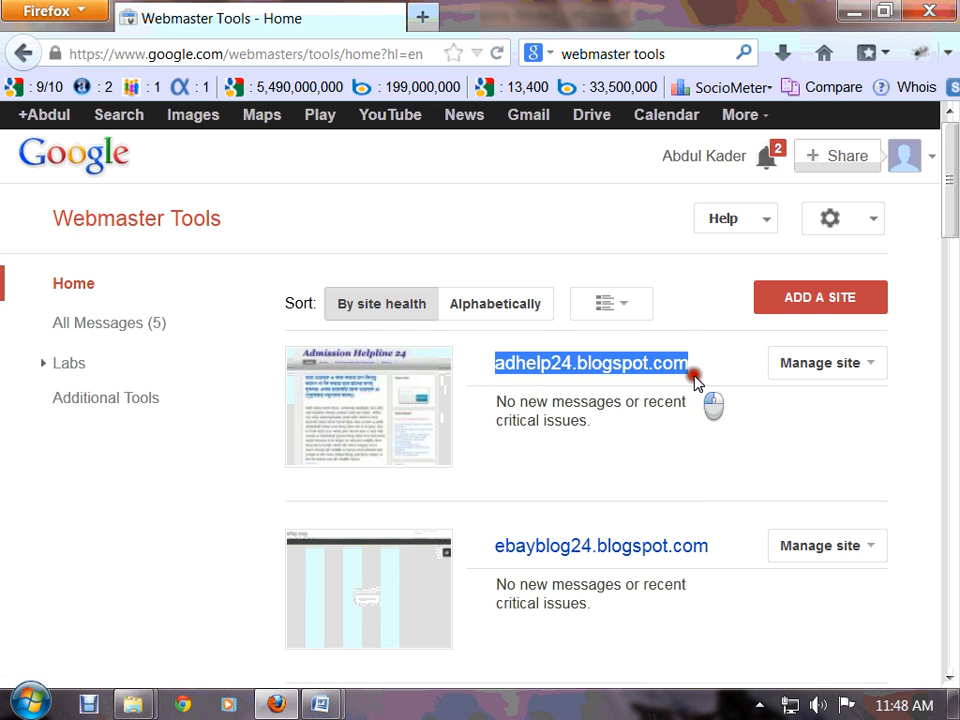
{"action": "scroll", "coordinate": [690, 446], "scroll_direction": "down", "scroll_amount": 6}
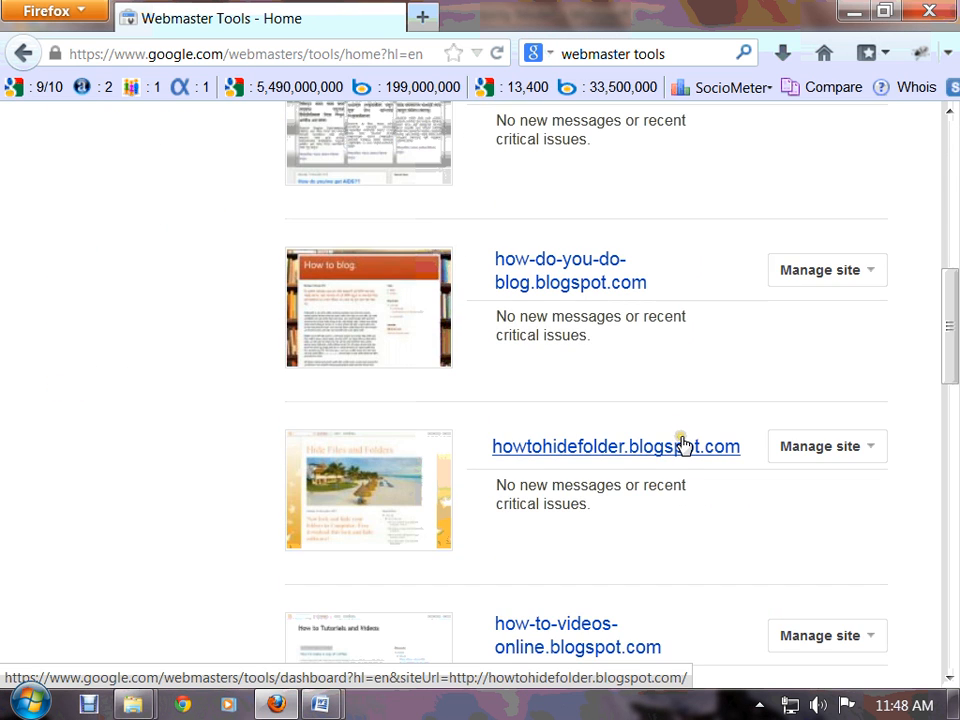
{"action": "scroll", "coordinate": [683, 446], "scroll_direction": "down", "scroll_amount": 5}
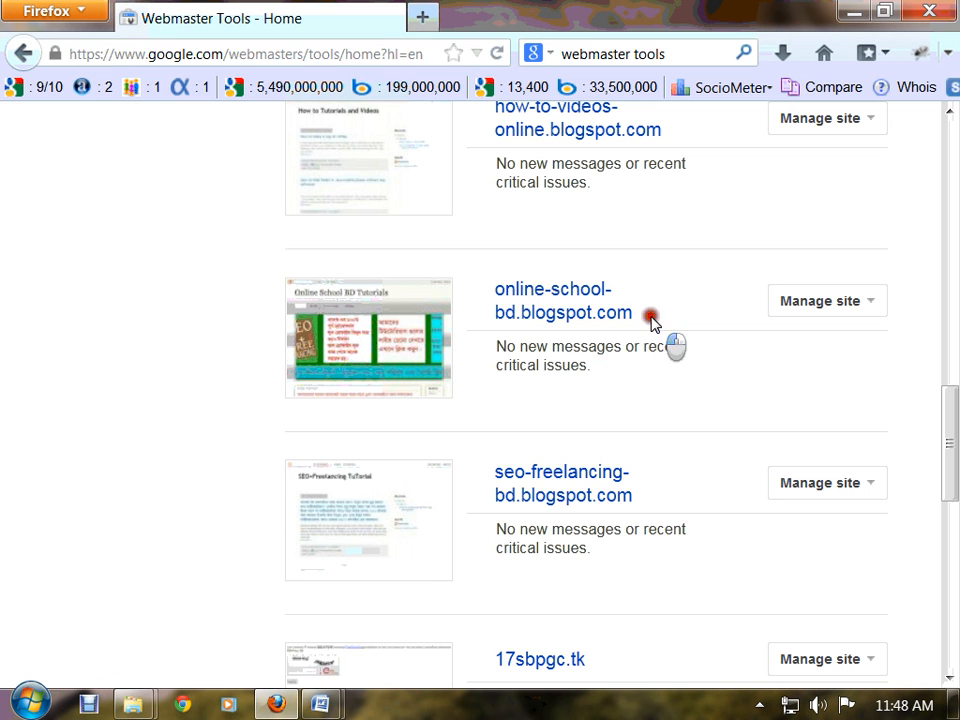
{"action": "left_click_drag", "start_coordinate": [650, 318], "coordinate": [499, 293]}
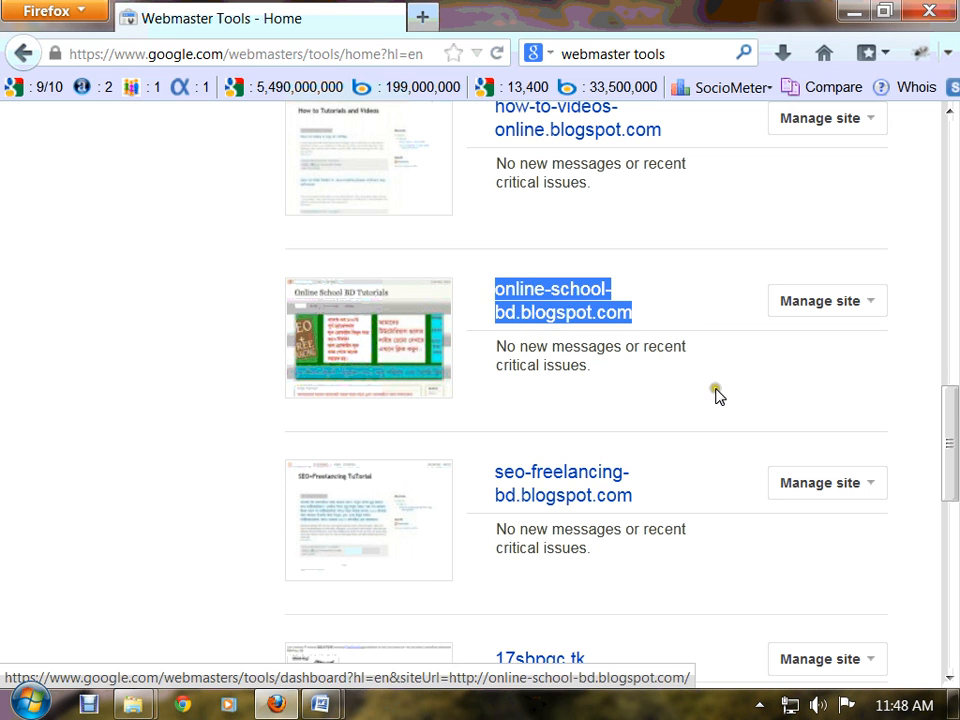
{"action": "scroll", "coordinate": [716, 395], "scroll_direction": "up", "scroll_amount": 15}
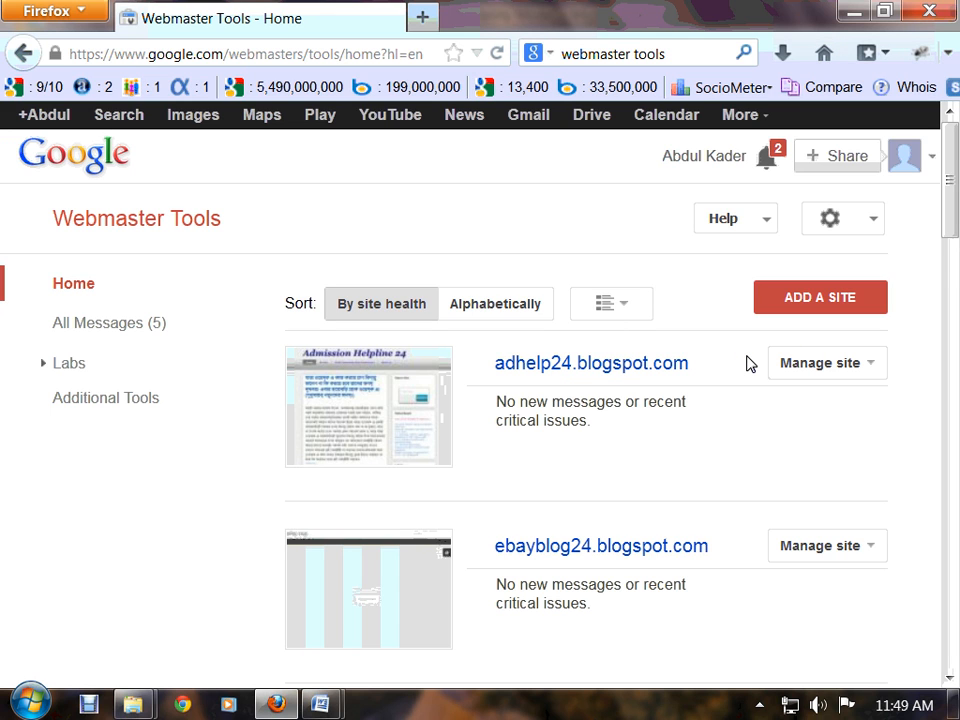
{"action": "left_click", "coordinate": [799, 306]}
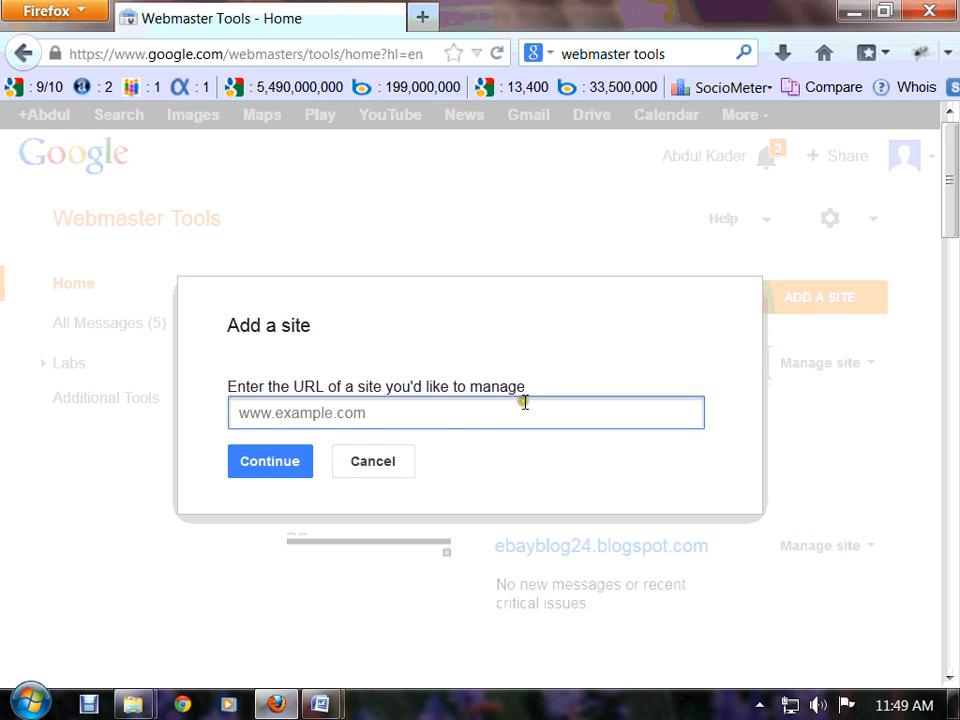
{"action": "left_click_drag", "start_coordinate": [527, 388], "coordinate": [230, 390]}
{"action": "left_click", "coordinate": [453, 414]}
{"action": "type", "text": "htt"}
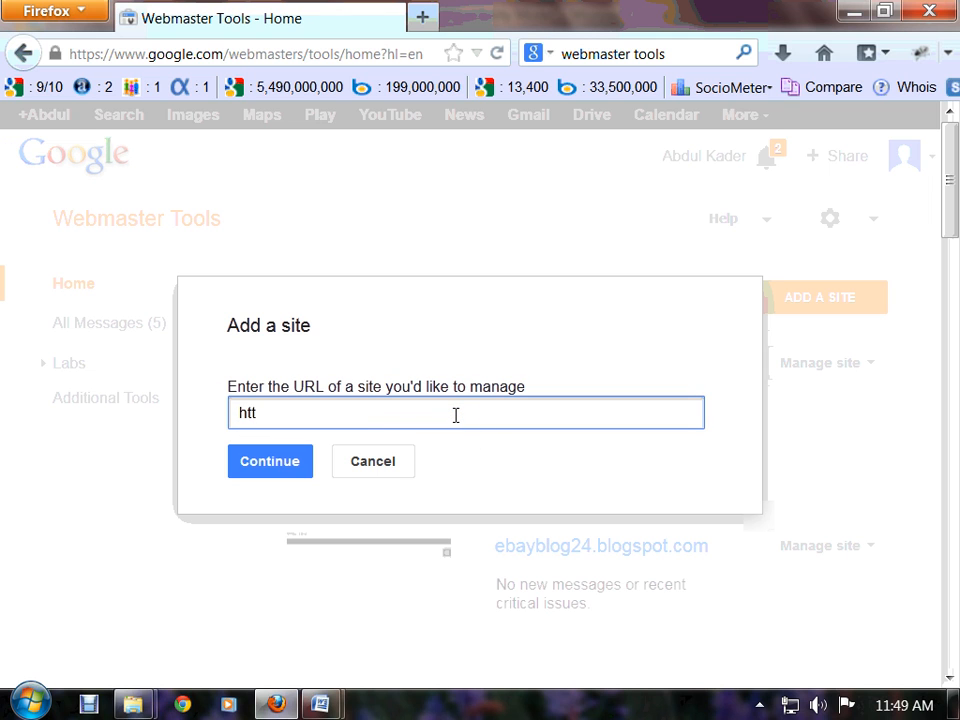
{"action": "type", "text": "p://it-bari.tk"}
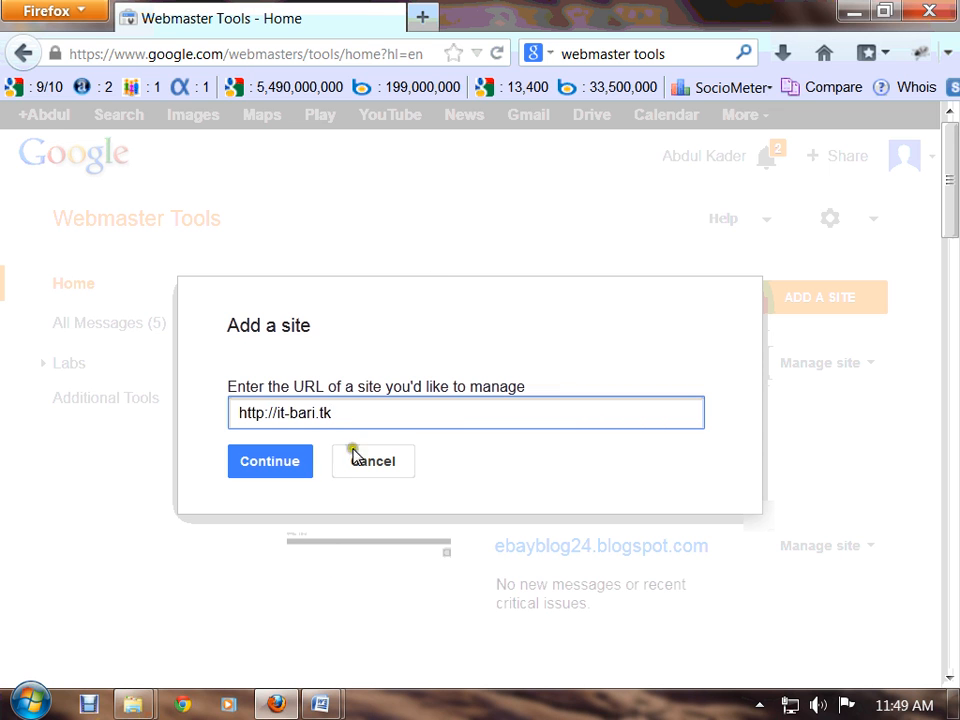
Copy the entered site URL and paste it on a new line below the "Google Webmaster Tools" heading in the Word document
{"action": "left_click_drag", "start_coordinate": [349, 420], "coordinate": [221, 429]}
{"action": "key", "text": "ctrl+c"}
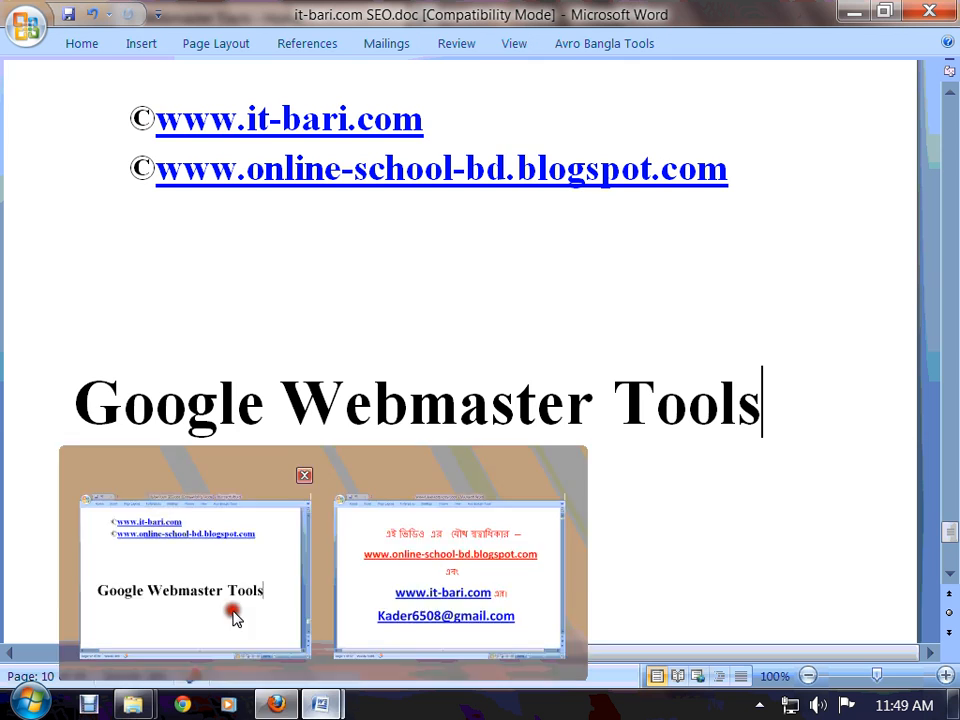
{"action": "left_click", "coordinate": [231, 615]}
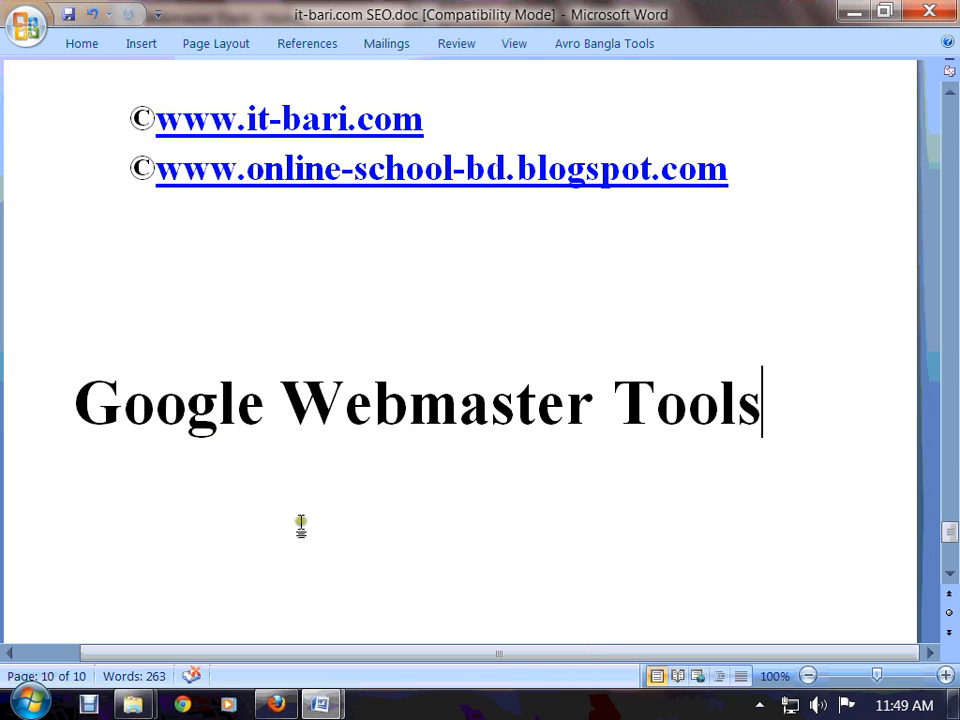
{"action": "left_click", "coordinate": [650, 450]}
{"action": "key", "text": "ctrl+v"}
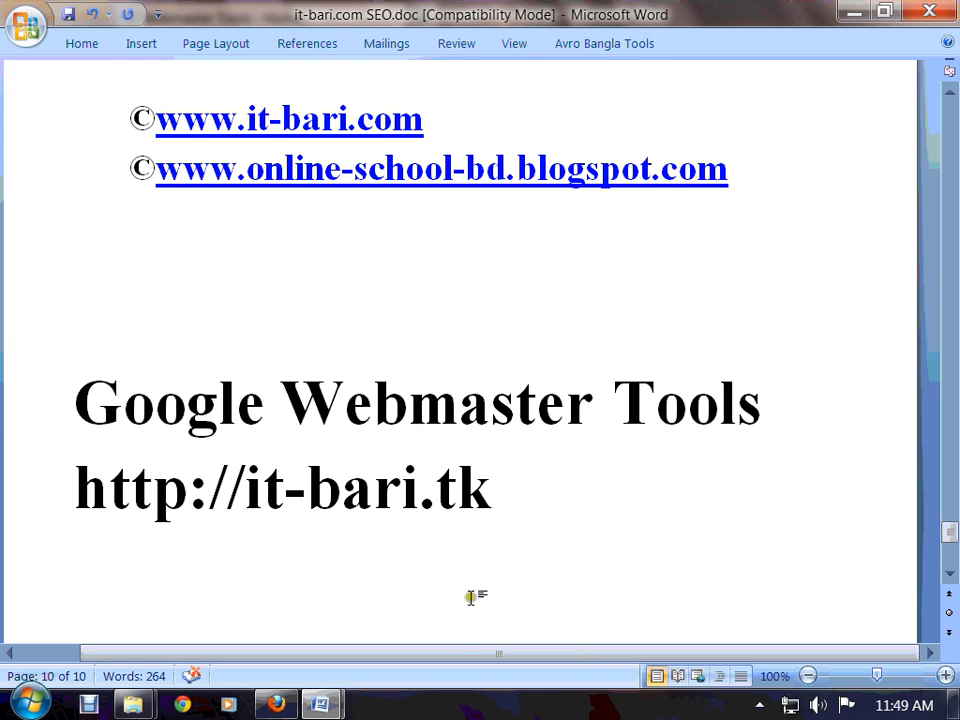
{"action": "left_click_drag", "start_coordinate": [514, 508], "coordinate": [141, 529]}
{"action": "left_click", "coordinate": [557, 529]}
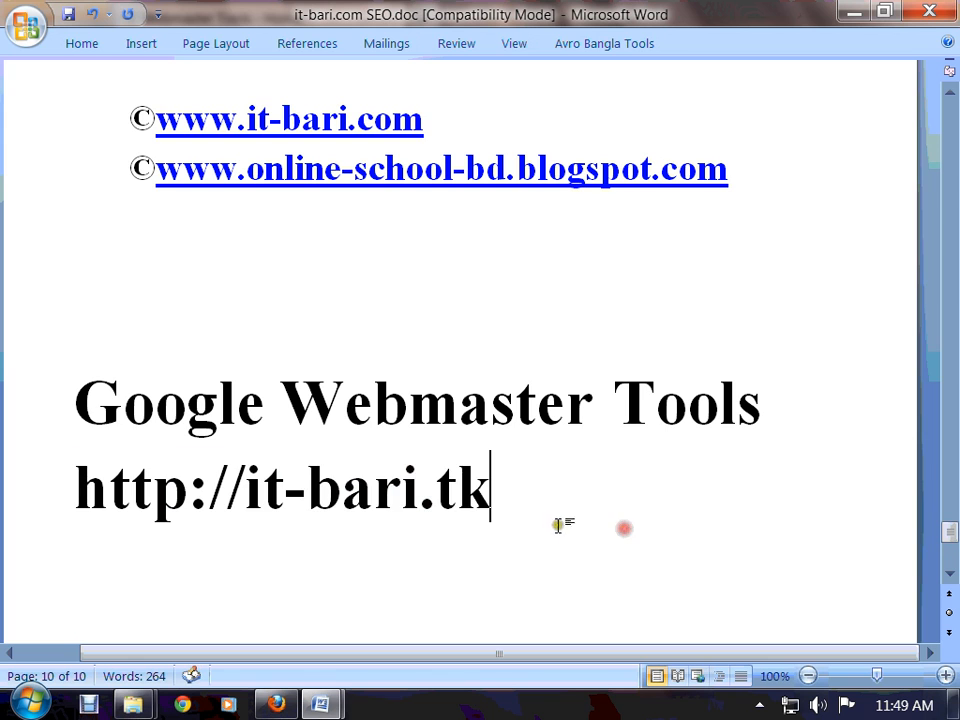
{"action": "left_click_drag", "start_coordinate": [555, 521], "coordinate": [265, 520]}
{"action": "left_click", "coordinate": [156, 568]}
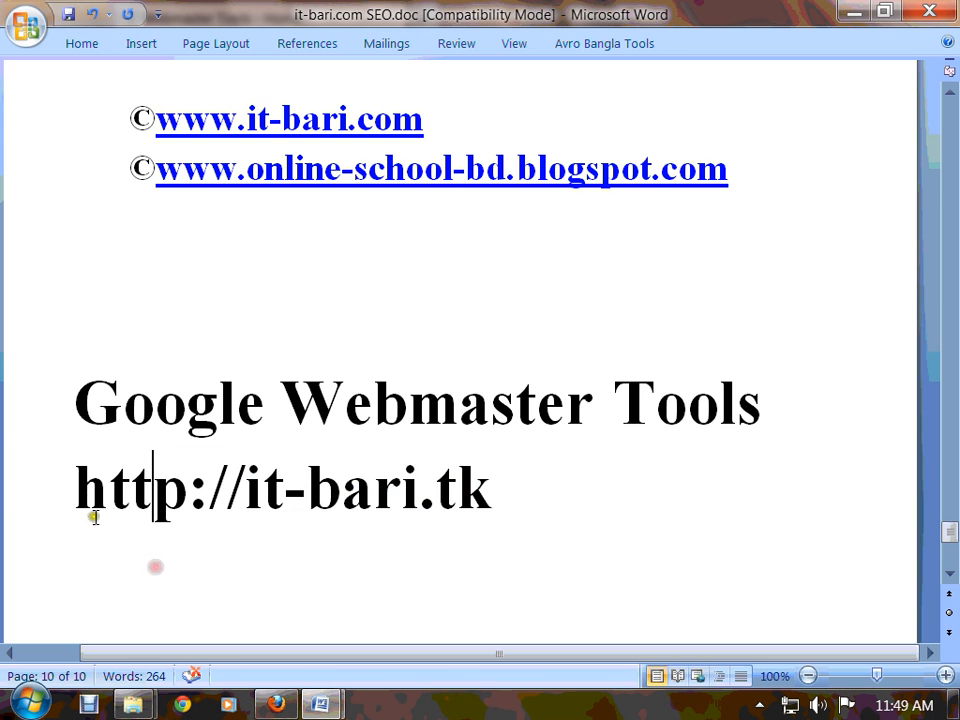
{"action": "triple_click", "coordinate": [79, 508]}
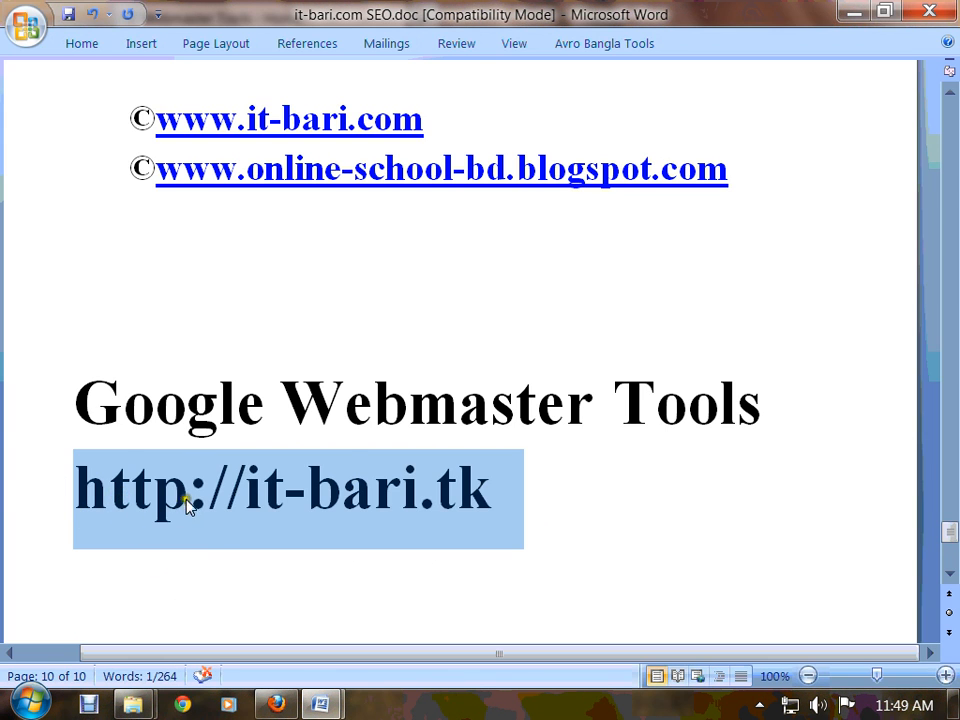
{"action": "left_click", "coordinate": [681, 553]}
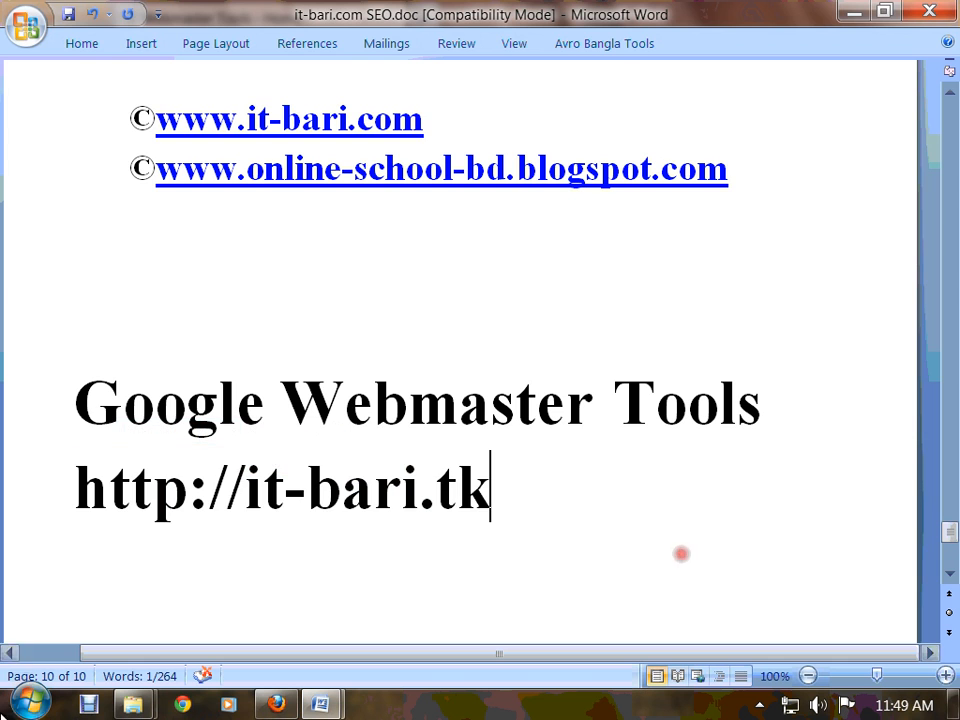
Switch back to Firefox, submit the new site URL and highlight the site address on the ownership verification page
{"action": "left_click", "coordinate": [275, 703]}
{"action": "left_click", "coordinate": [276, 465]}
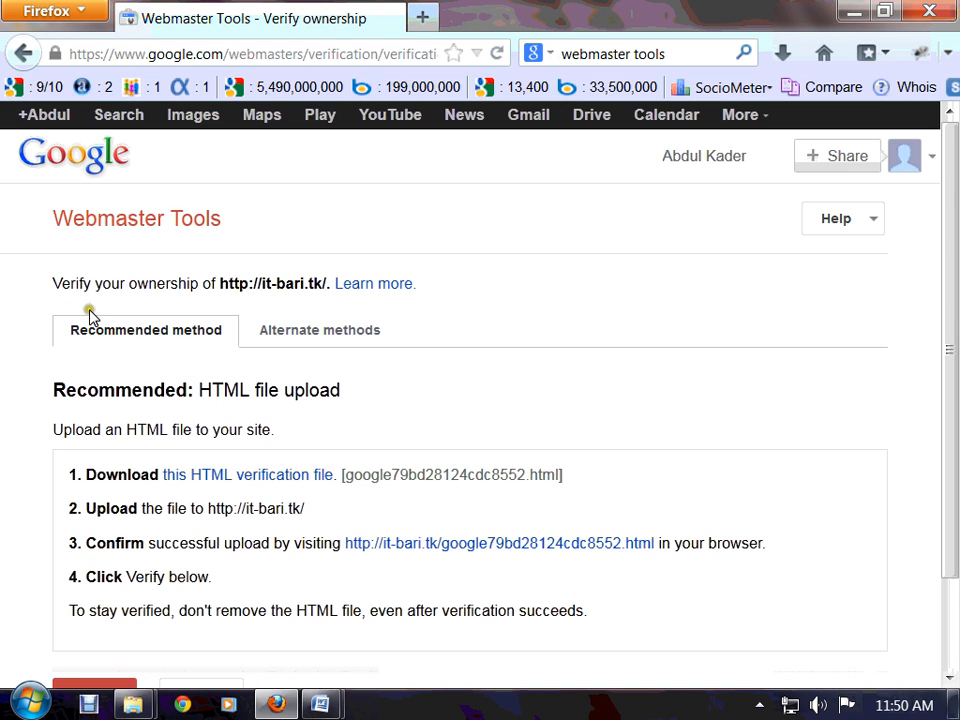
{"action": "left_click_drag", "start_coordinate": [47, 290], "coordinate": [410, 298]}
{"action": "left_click", "coordinate": [585, 289]}
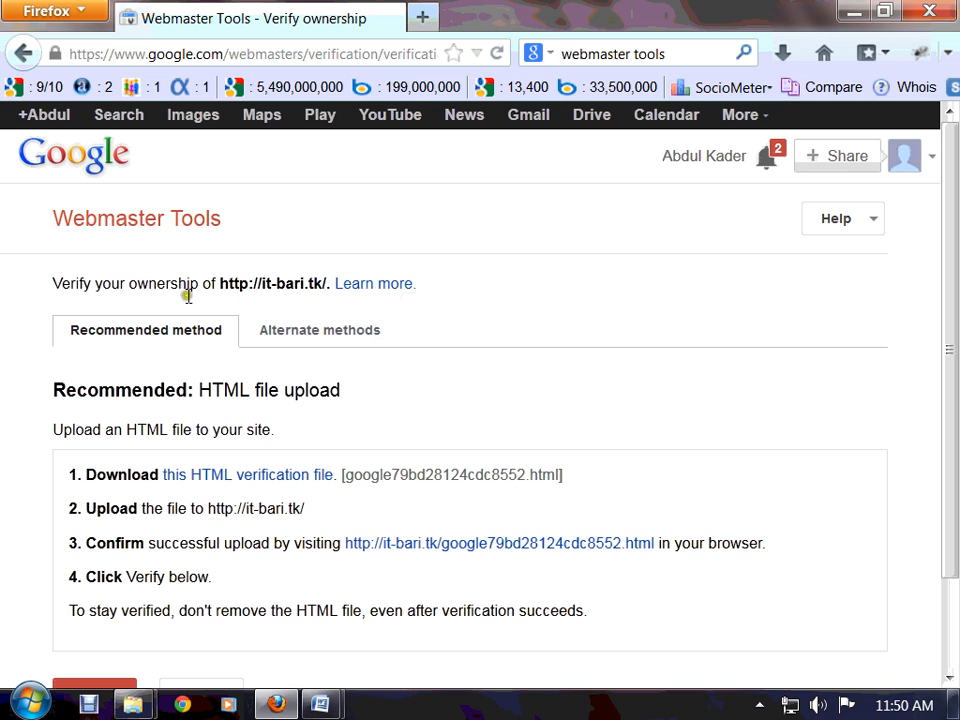
{"action": "left_click_drag", "start_coordinate": [217, 290], "coordinate": [320, 296]}
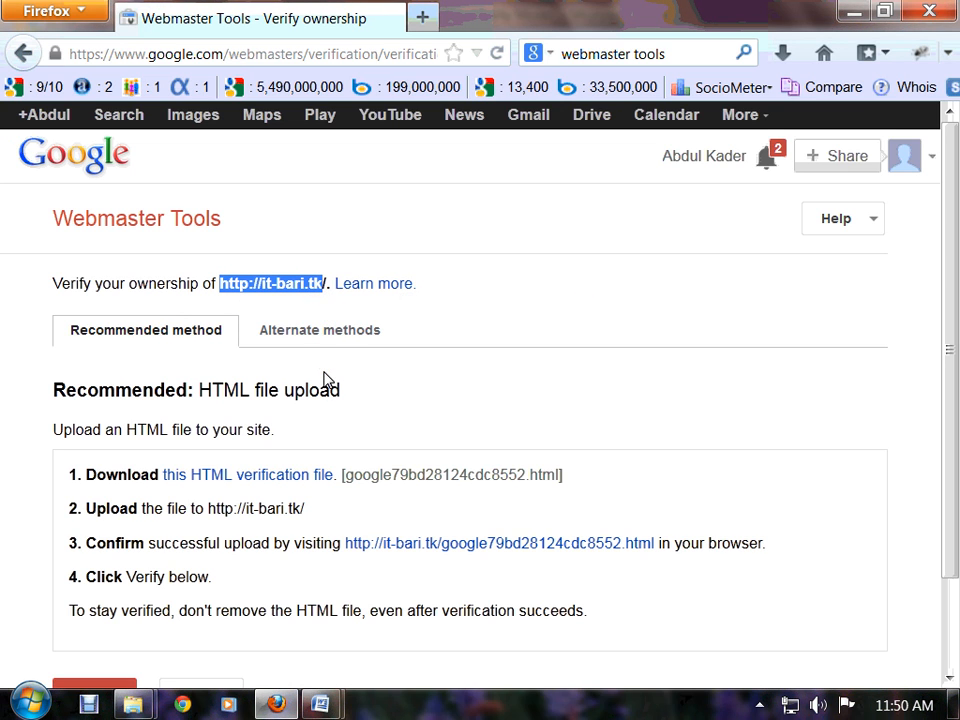
{"action": "scroll", "coordinate": [400, 380], "scroll_direction": "down", "scroll_amount": 1}
{"action": "scroll", "coordinate": [400, 380], "scroll_direction": "down", "scroll_amount": 3}
{"action": "scroll", "coordinate": [407, 392], "scroll_direction": "up", "scroll_amount": 3}
{"action": "left_click", "coordinate": [384, 403]}
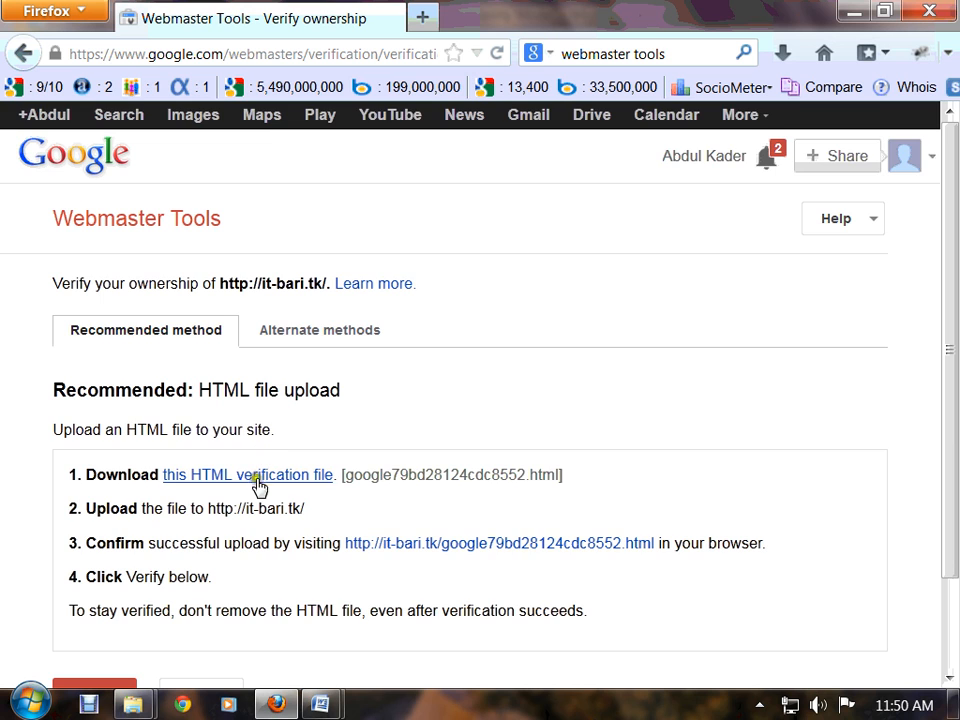
{"action": "scroll", "coordinate": [150, 456], "scroll_direction": "down", "scroll_amount": 2}
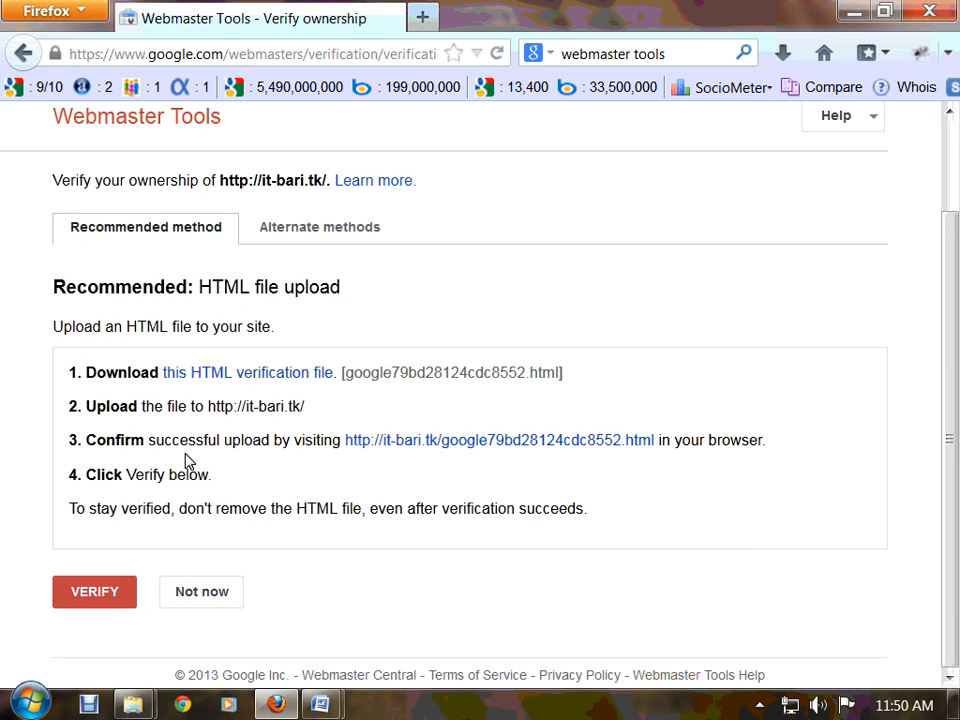
{"action": "scroll", "coordinate": [199, 422], "scroll_direction": "up", "scroll_amount": 2}
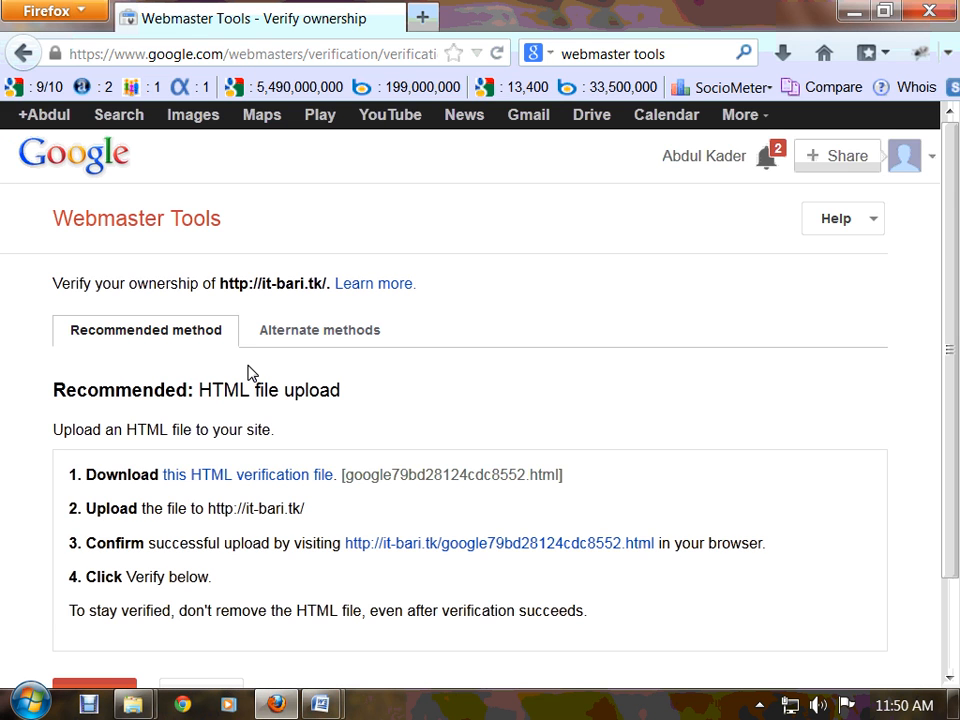
{"action": "scroll", "coordinate": [176, 544], "scroll_direction": "down", "scroll_amount": 2}
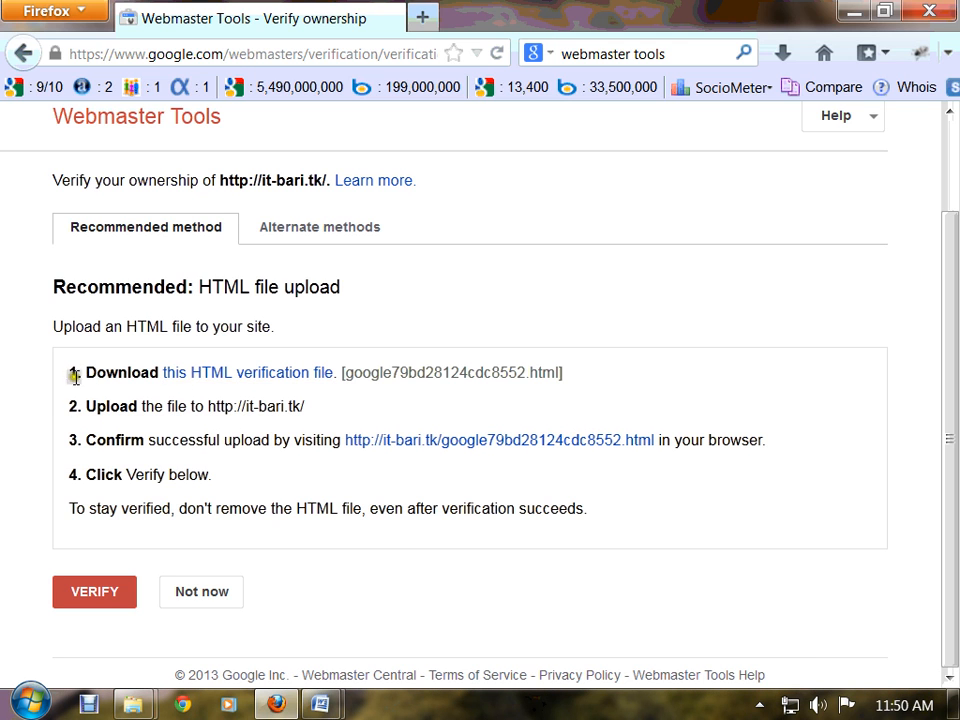
{"action": "left_click_drag", "start_coordinate": [88, 374], "coordinate": [676, 380]}
{"action": "left_click", "coordinate": [676, 380]}
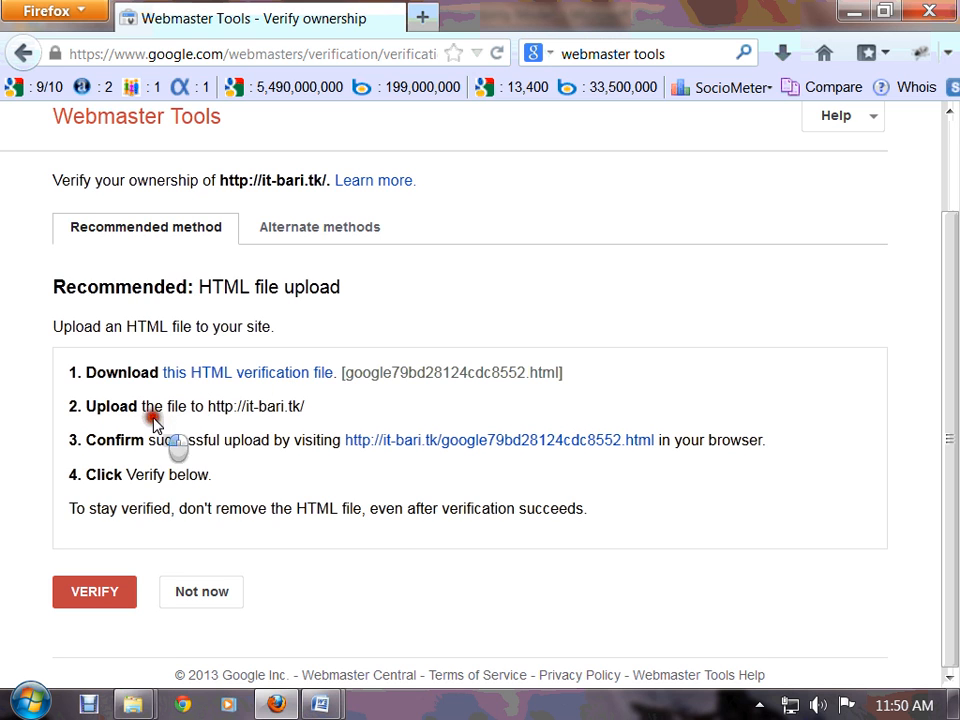
{"action": "left_click_drag", "start_coordinate": [154, 418], "coordinate": [305, 413]}
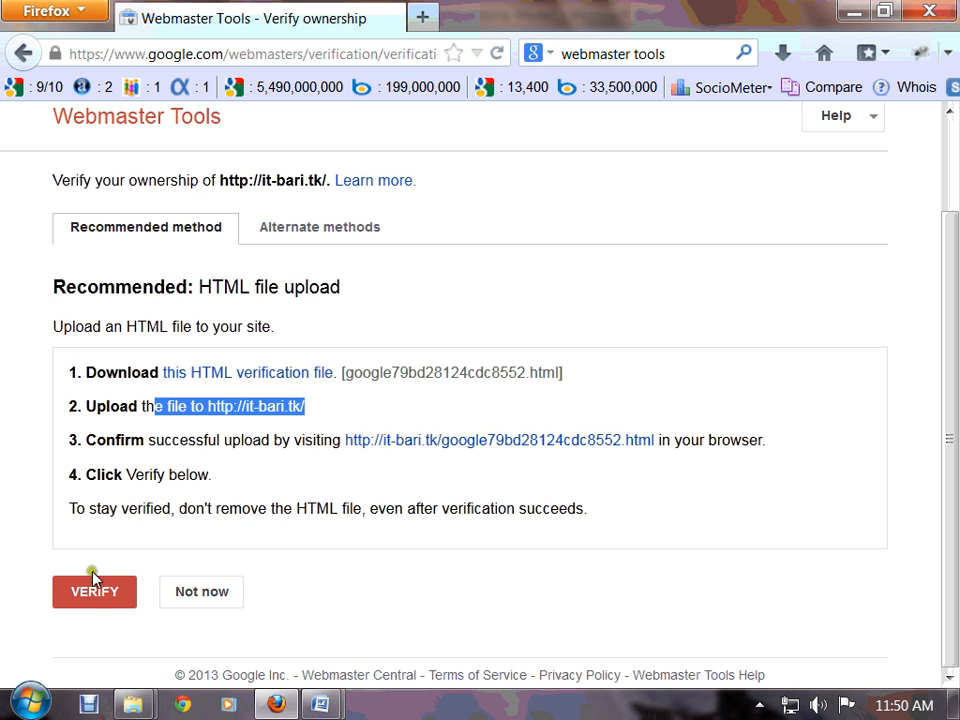
{"action": "scroll", "coordinate": [364, 589], "scroll_direction": "up", "scroll_amount": 2}
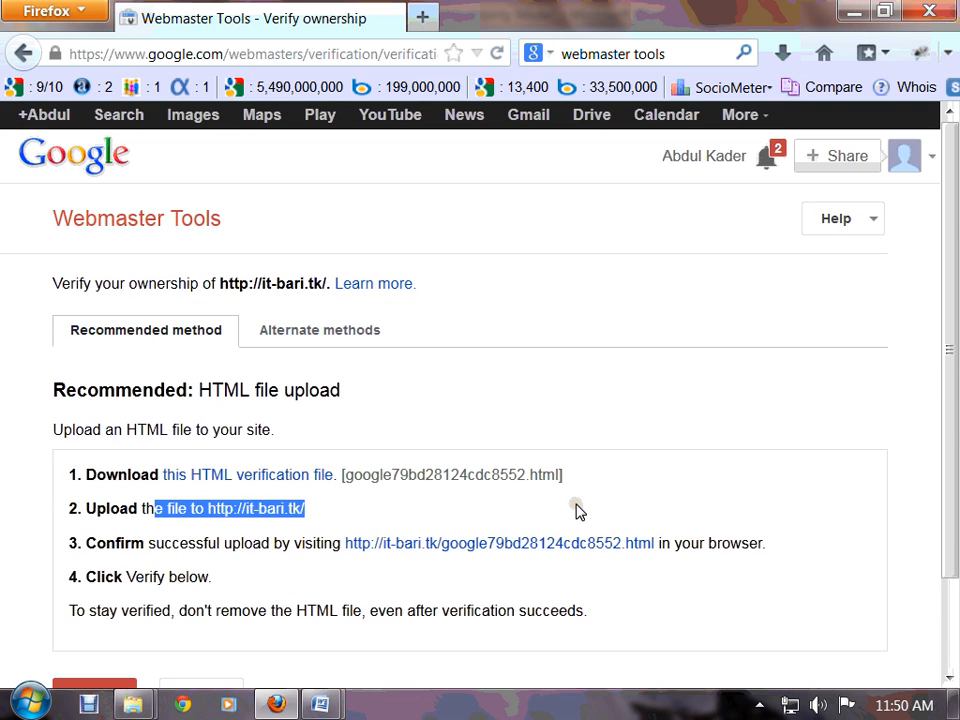
Download the HTML verification file, choosing to save it to disk
{"action": "left_click", "coordinate": [288, 485]}
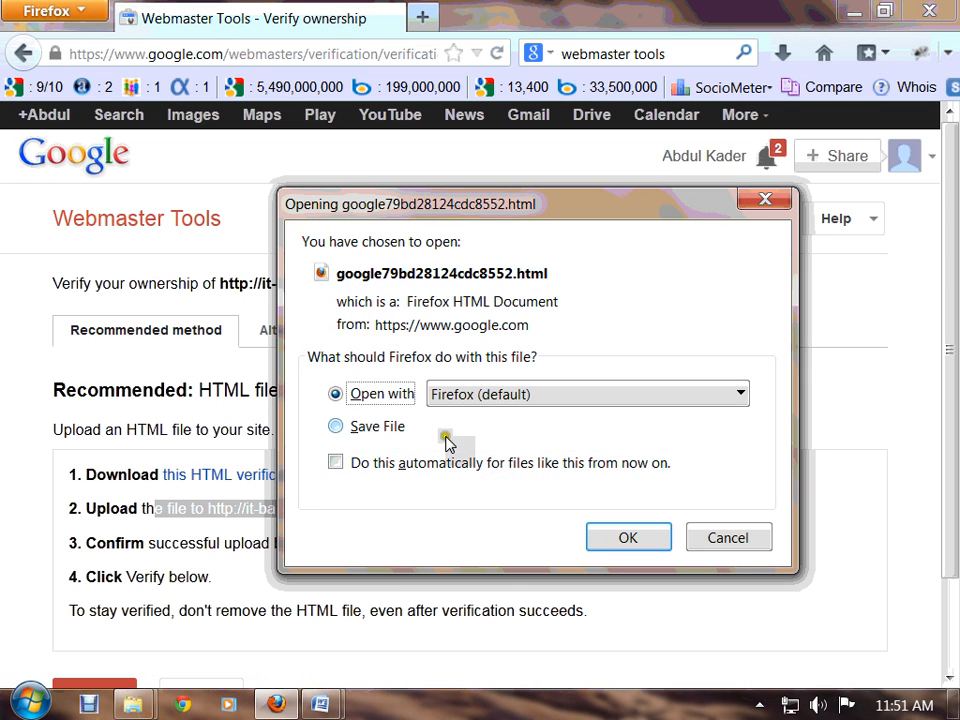
{"action": "left_click", "coordinate": [378, 428]}
{"action": "left_click", "coordinate": [612, 540]}
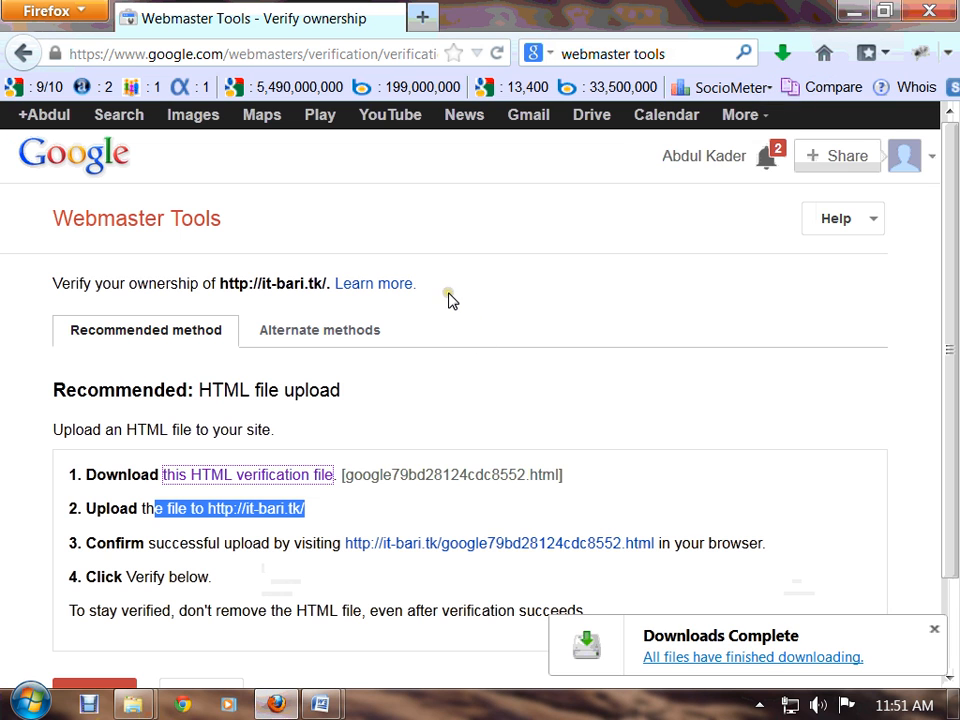
Locate the downloaded verification file in its containing folder, then close the folder window
{"action": "left_click", "coordinate": [782, 54]}
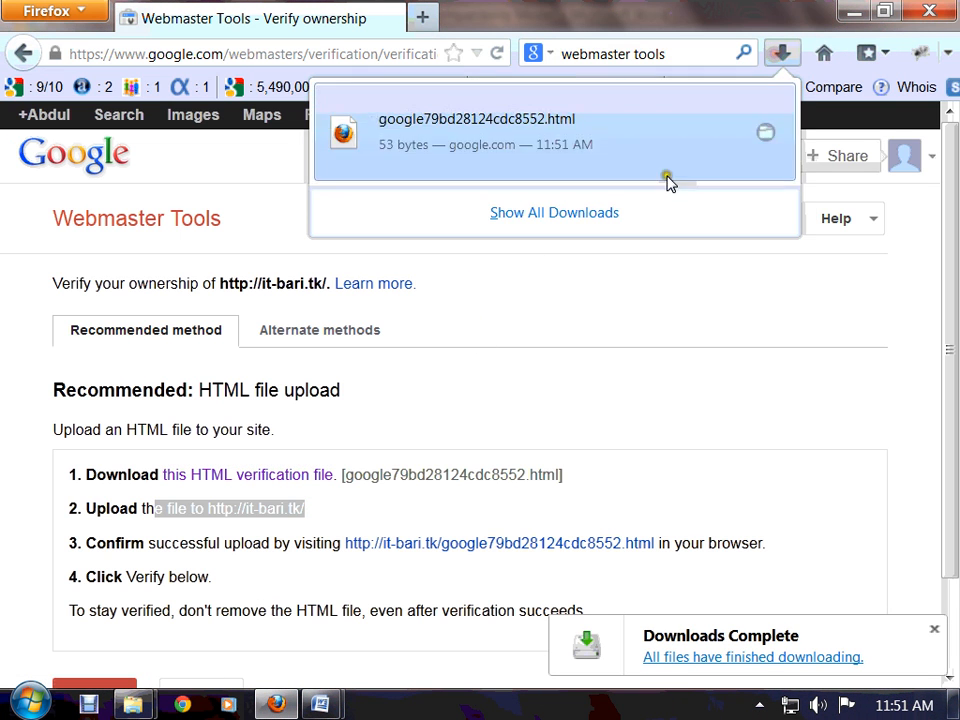
{"action": "right_click", "coordinate": [506, 131]}
{"action": "left_click", "coordinate": [563, 168]}
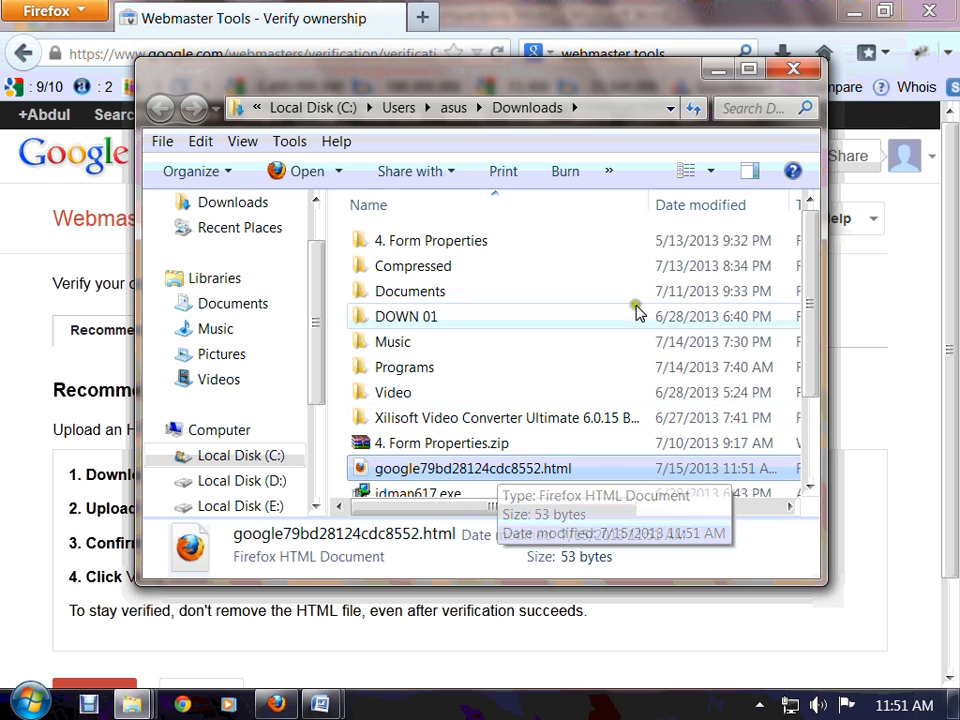
{"action": "left_click", "coordinate": [776, 76]}
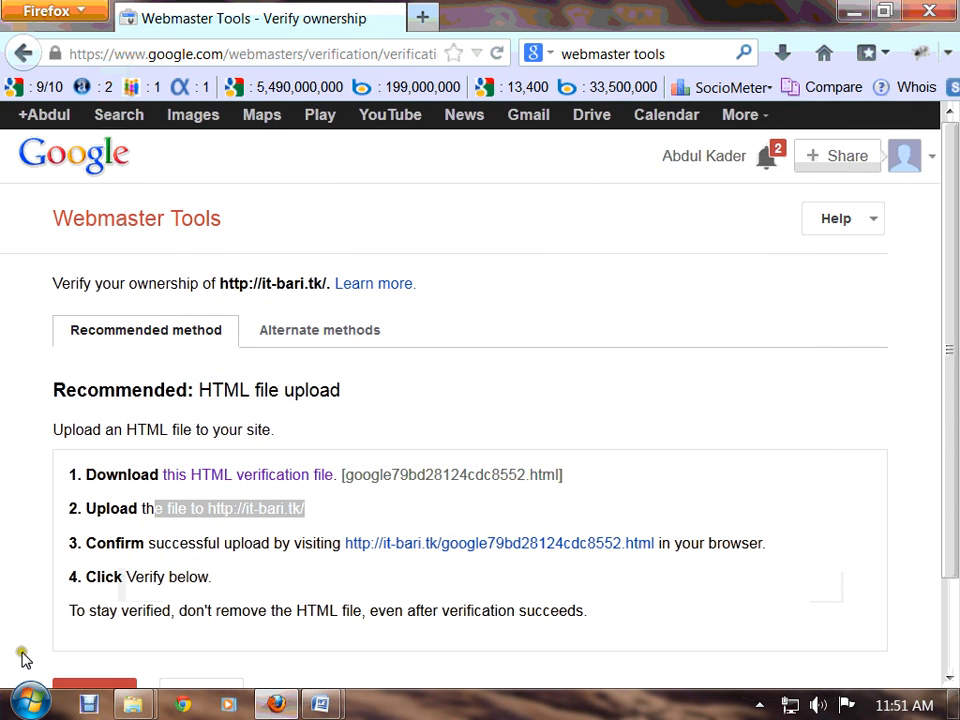
Find and launch FileZilla with the program search "fil", and cancel its update check
{"action": "left_click", "coordinate": [24, 705]}
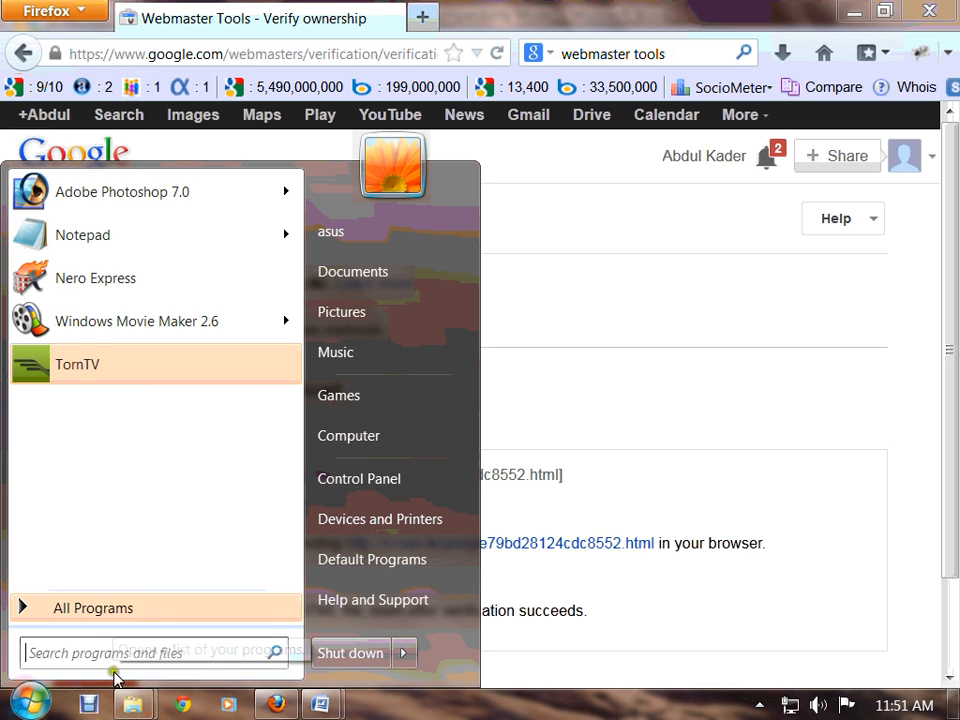
{"action": "left_click", "coordinate": [117, 656]}
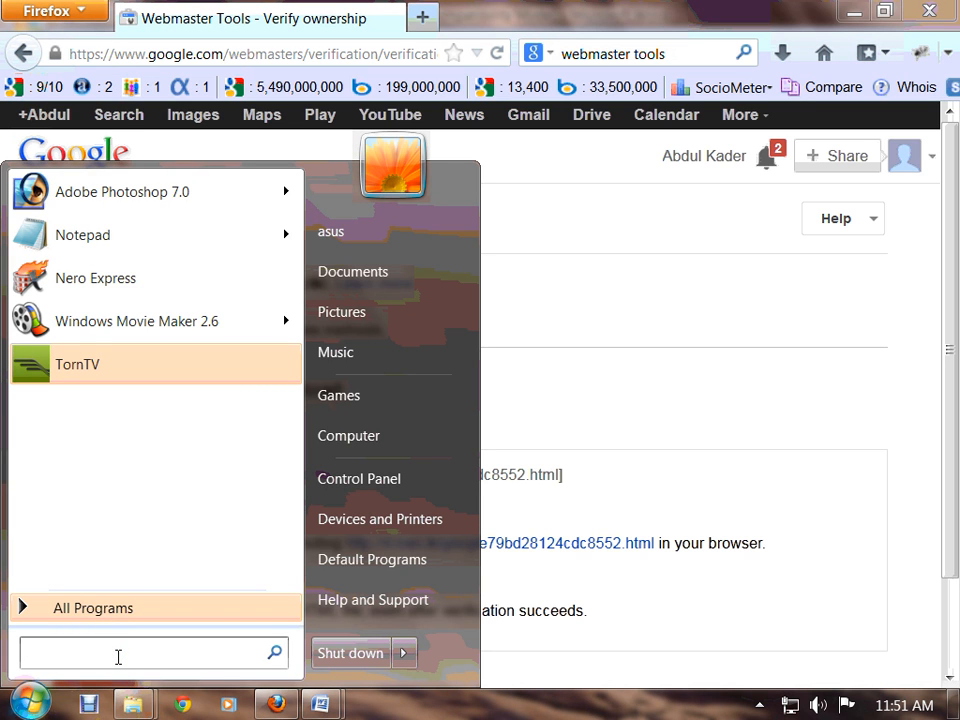
{"action": "type", "text": "fil"}
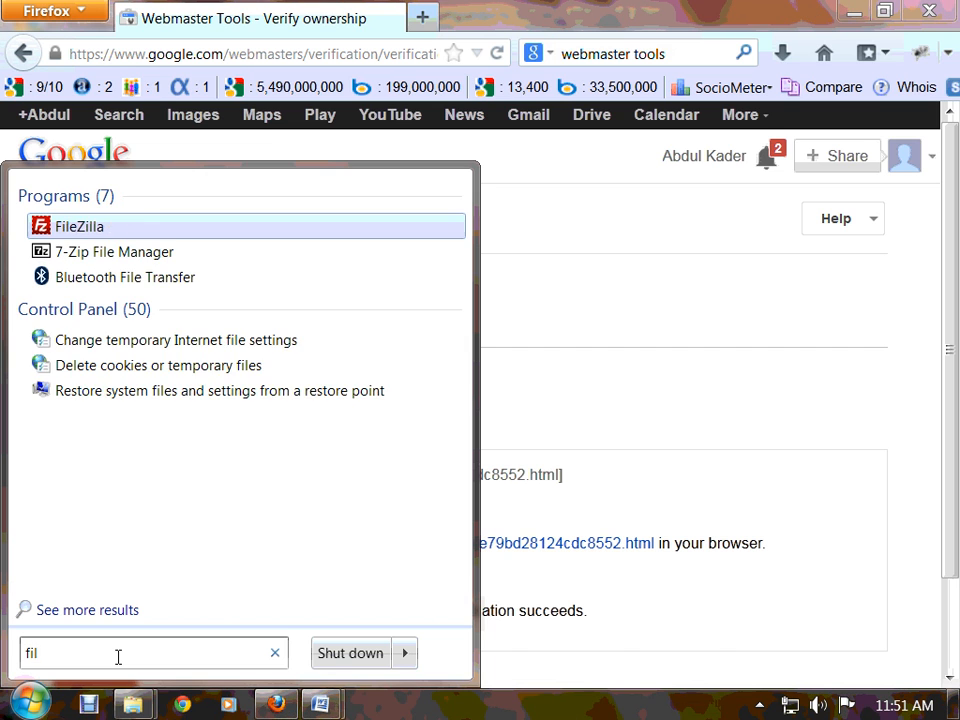
{"action": "left_click", "coordinate": [80, 230]}
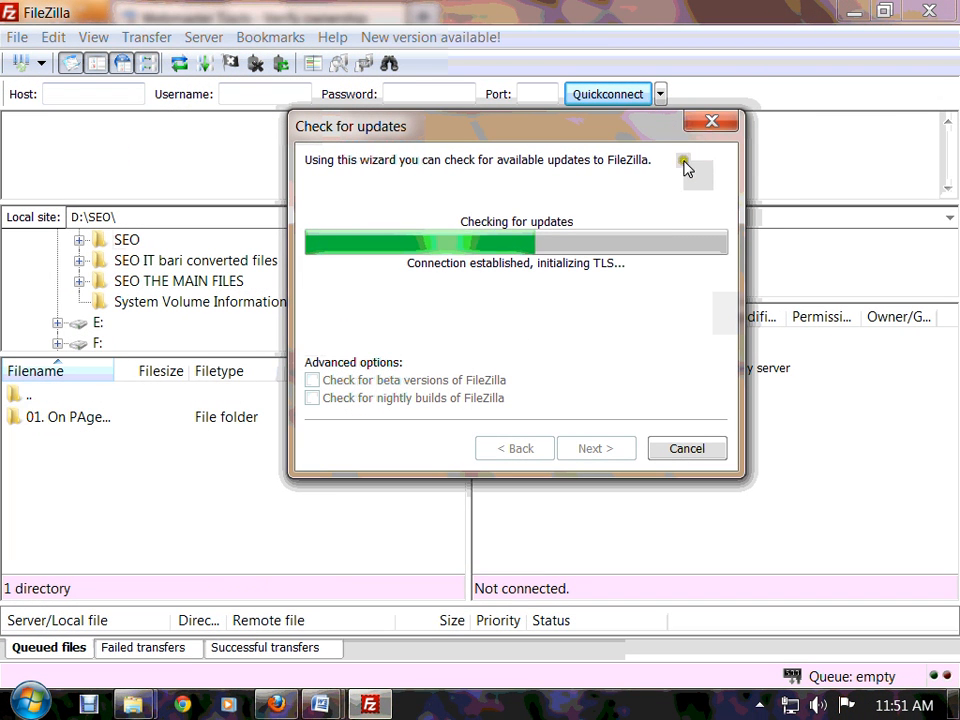
{"action": "left_click", "coordinate": [699, 453]}
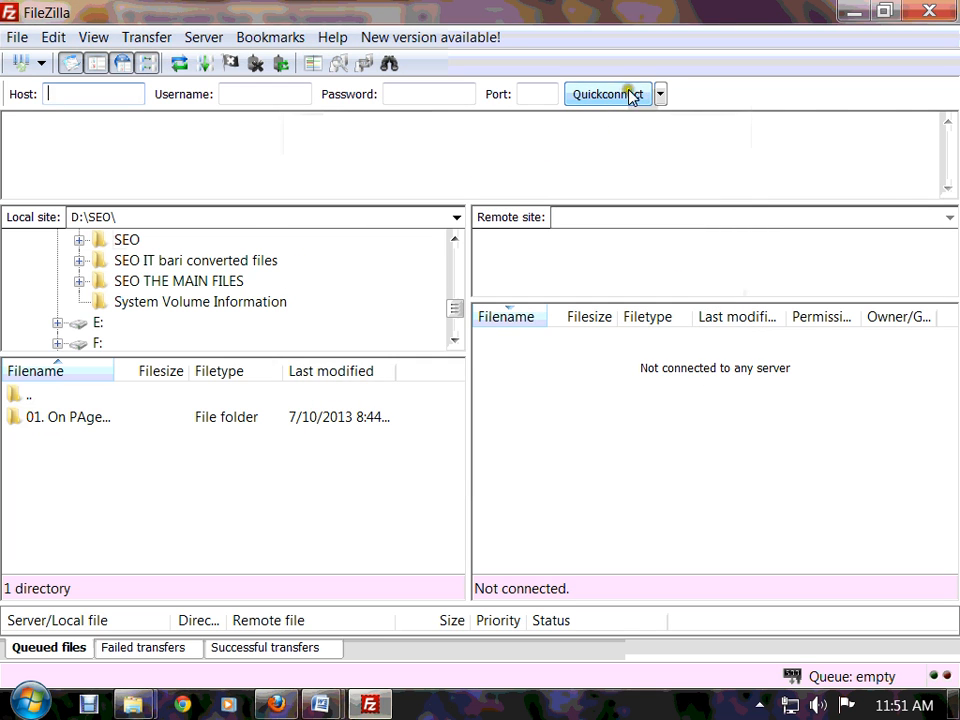
Connect to the it-bari.tk server using its saved connection in the Quickconnect history
{"action": "left_click", "coordinate": [660, 94]}
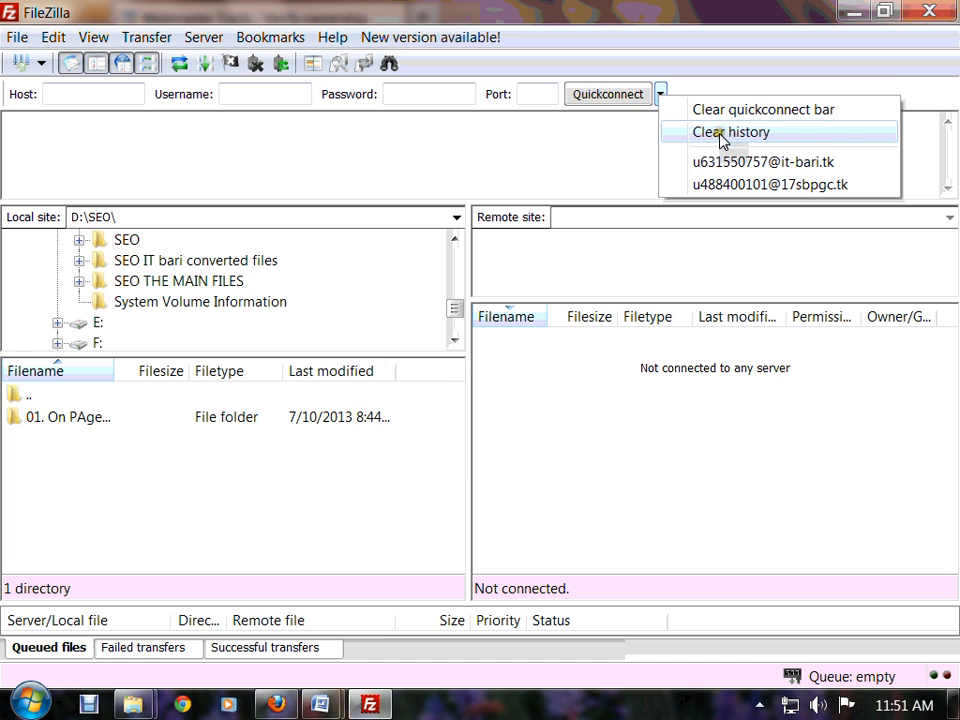
{"action": "left_click", "coordinate": [628, 100]}
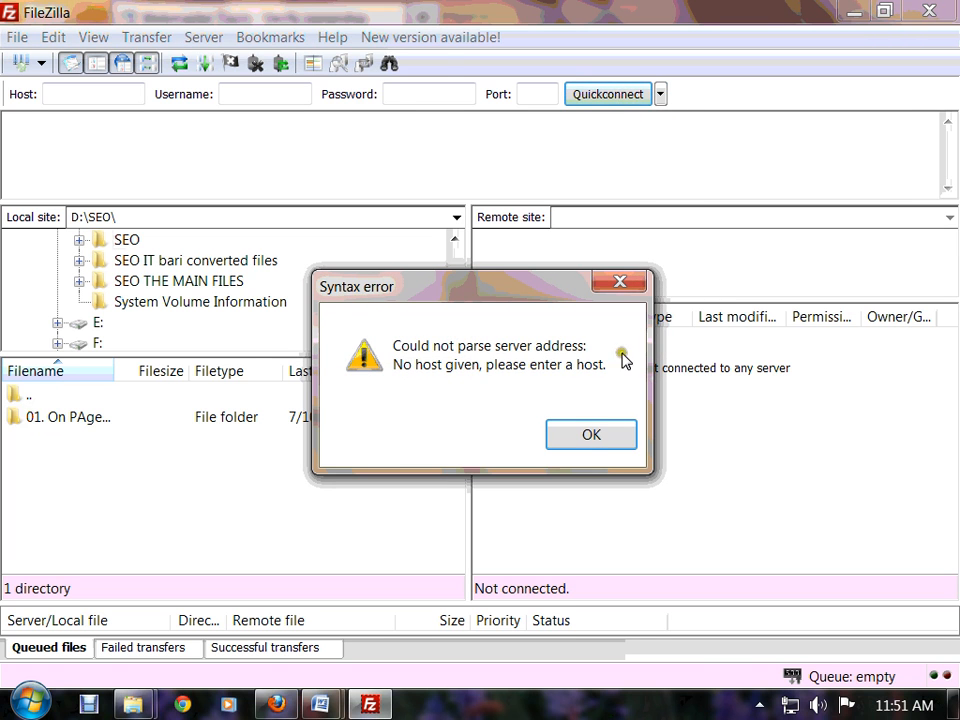
{"action": "left_click", "coordinate": [585, 437]}
{"action": "left_click", "coordinate": [660, 97]}
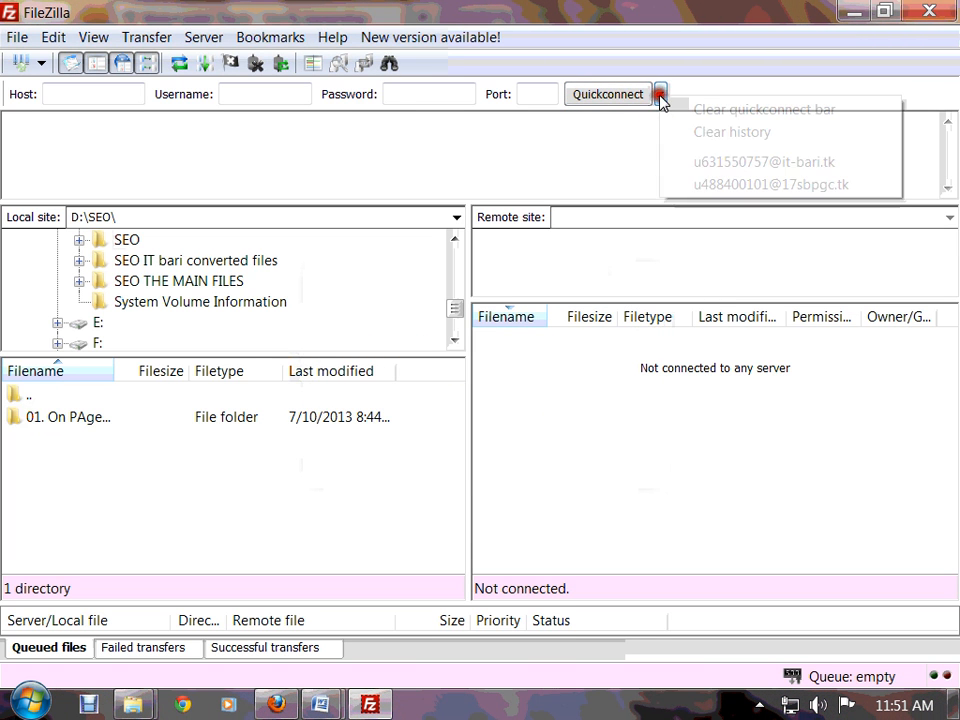
{"action": "left_click", "coordinate": [700, 166]}
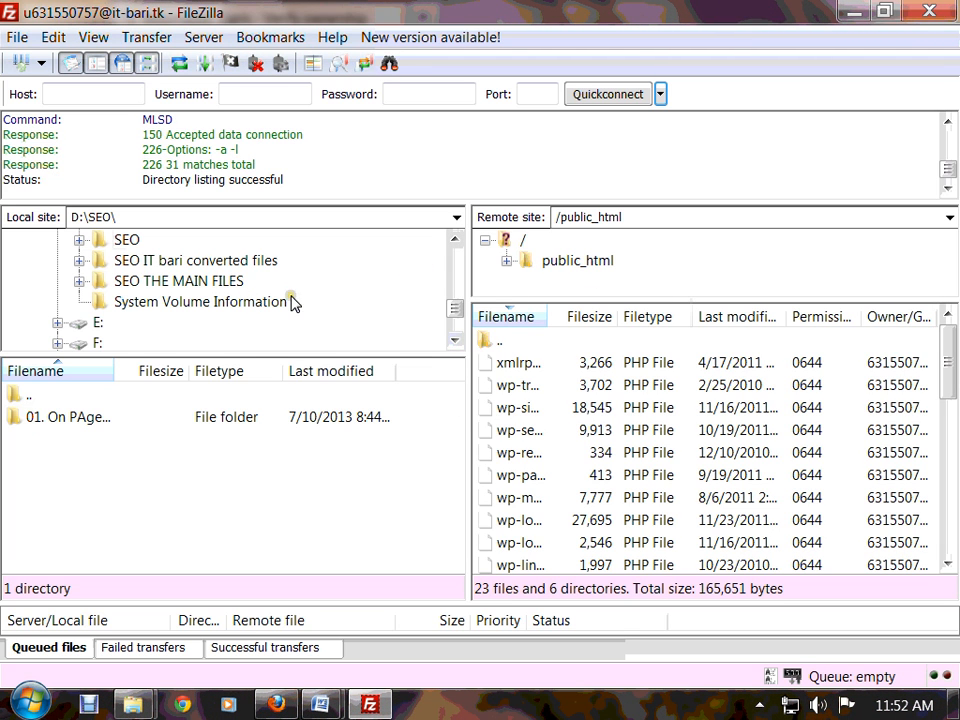
{"action": "left_click", "coordinate": [146, 262]}
{"action": "key", "text": "Up"}
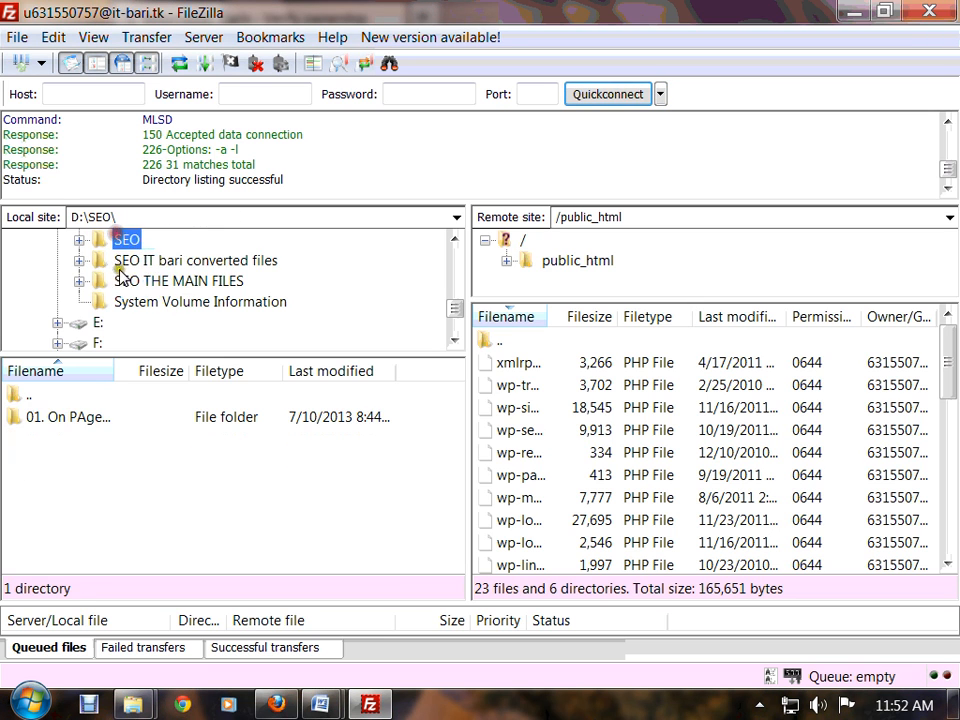
{"action": "key", "text": "Down"}
{"action": "key", "text": "Down"}
{"action": "key", "text": "Up"}
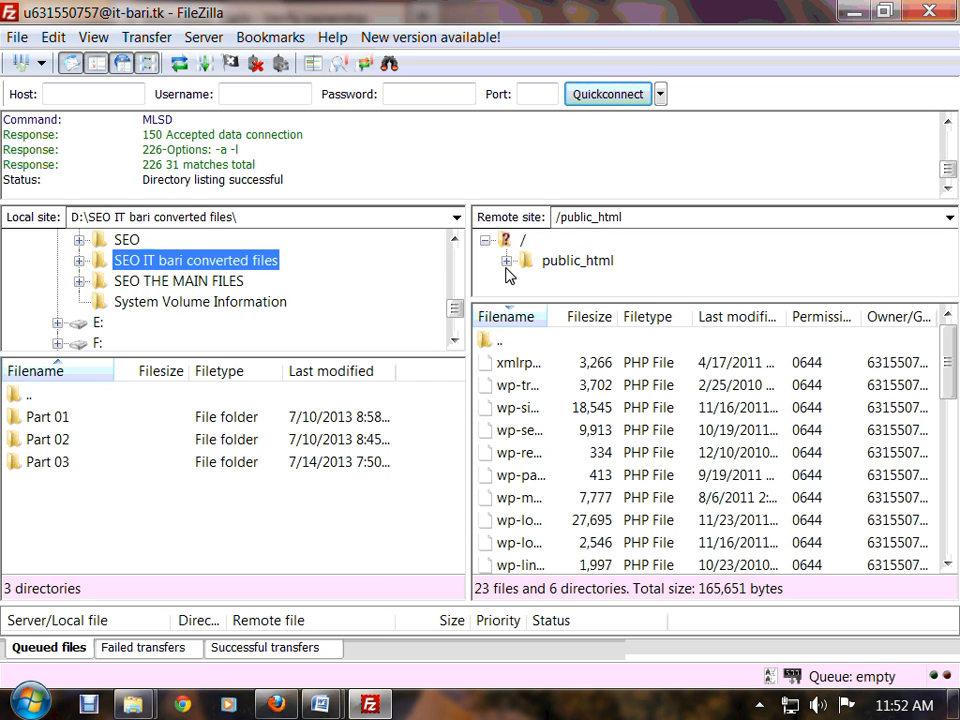
Open the user's Downloads folder on drive C: as the local site
{"action": "left_click_drag", "start_coordinate": [456, 312], "coordinate": [462, 262]}
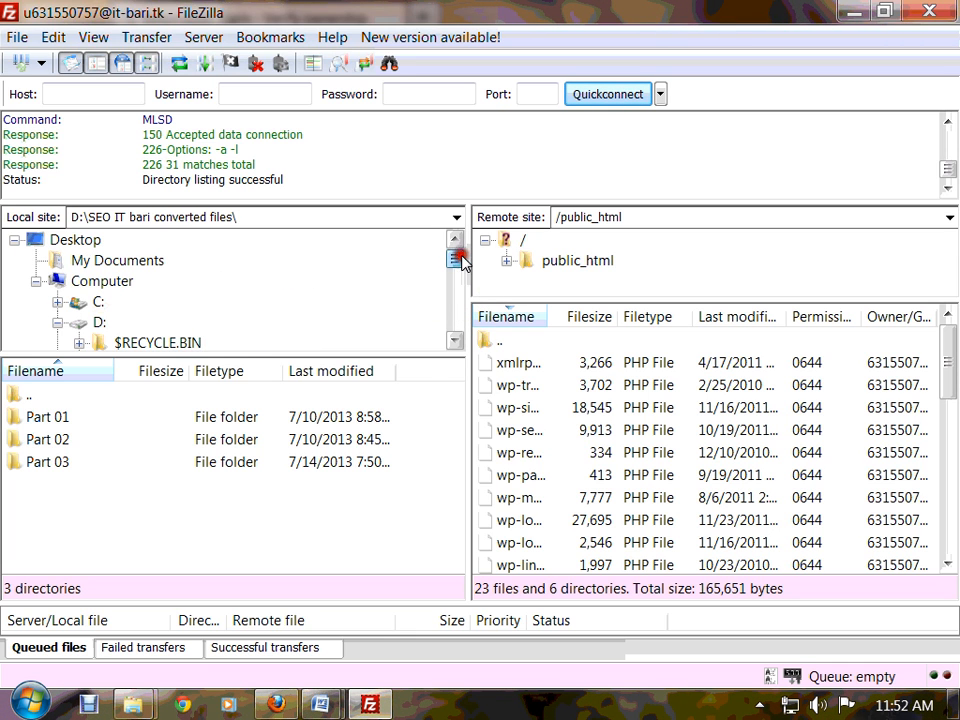
{"action": "left_click", "coordinate": [85, 283]}
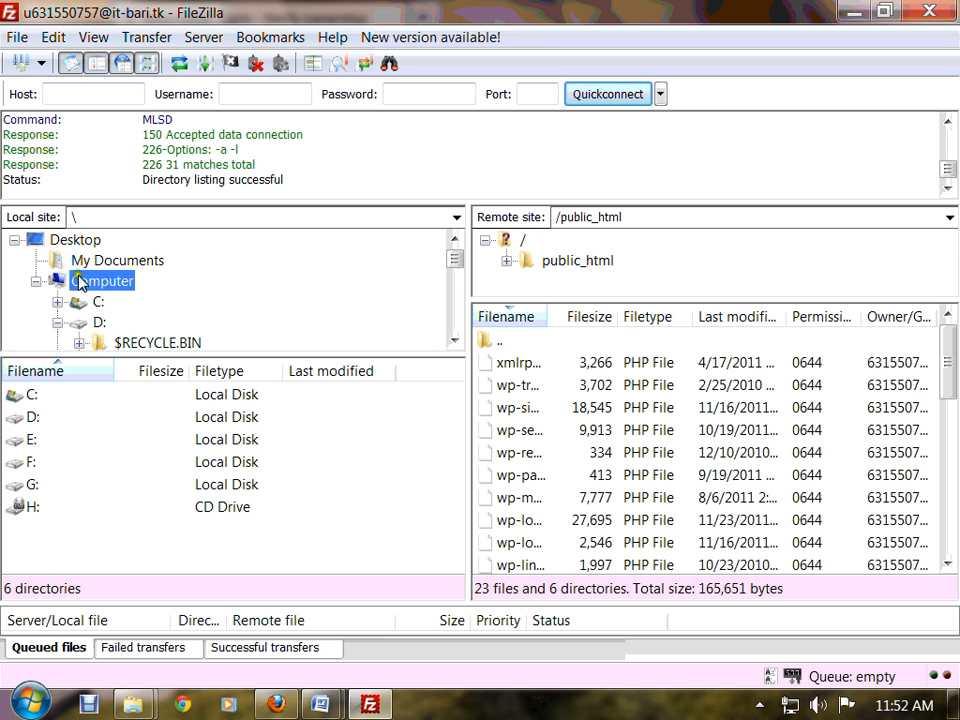
{"action": "left_click", "coordinate": [68, 262]}
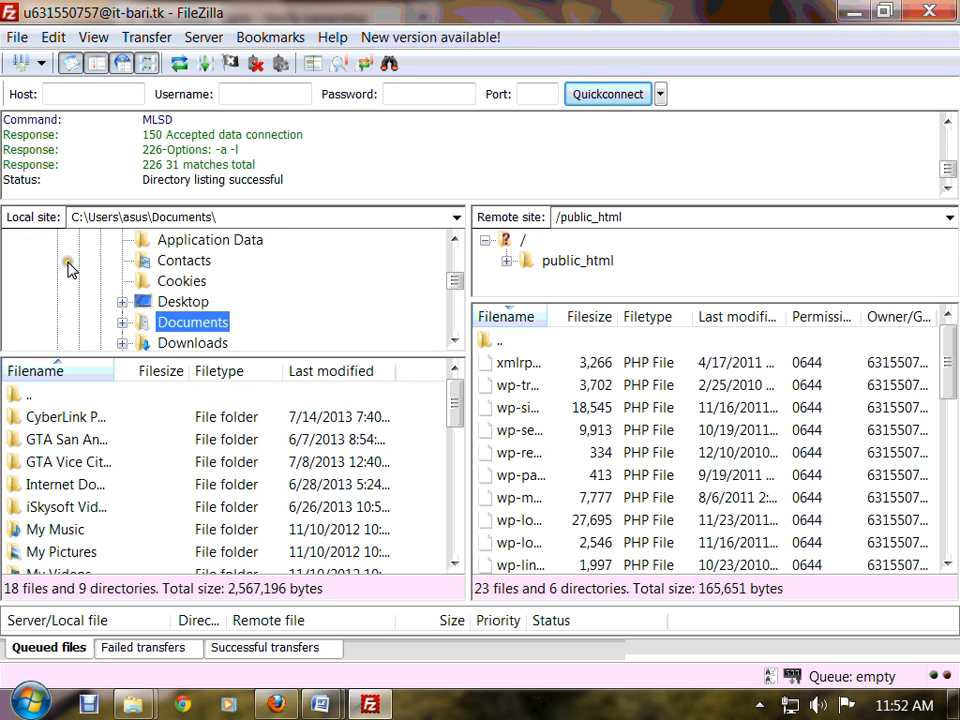
{"action": "scroll", "coordinate": [250, 322], "scroll_direction": "down", "scroll_amount": 1}
{"action": "left_click", "coordinate": [184, 283]}
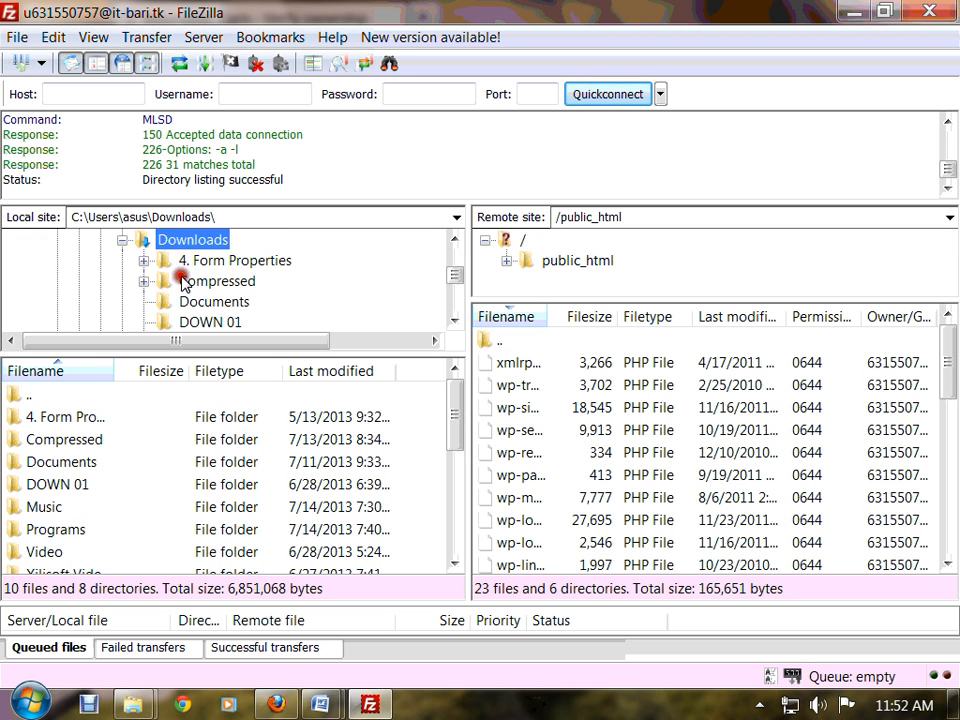
Upload the Google HTML verification file from the Downloads folder to the server's /public_html directory and check the latest log status
{"action": "left_click", "coordinate": [210, 490]}
{"action": "scroll", "coordinate": [200, 495], "scroll_direction": "down", "scroll_amount": 1}
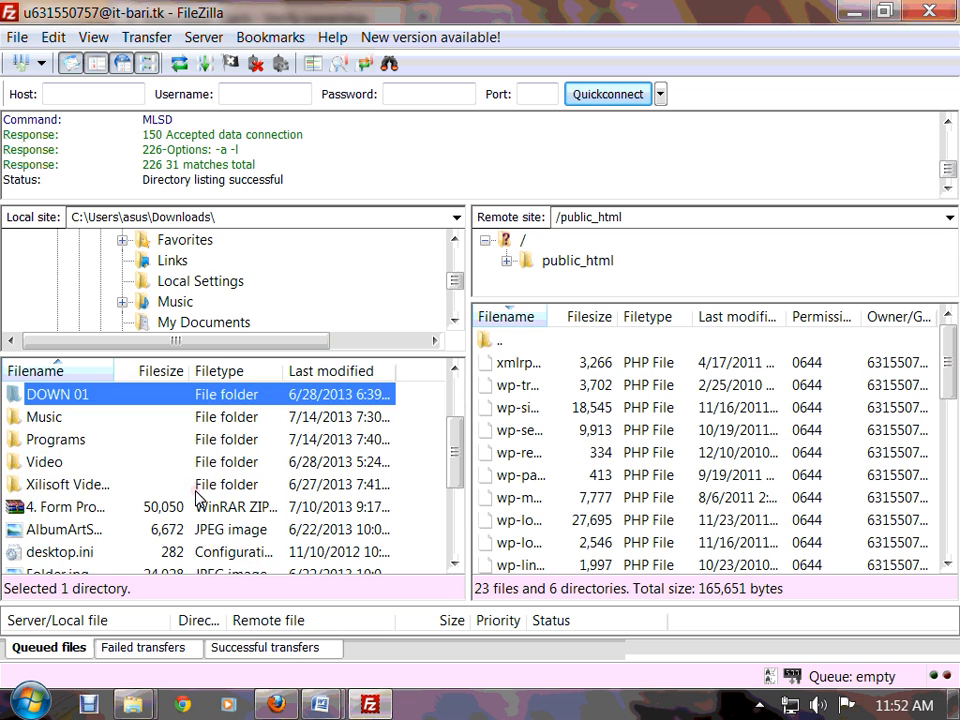
{"action": "scroll", "coordinate": [97, 515], "scroll_direction": "up", "scroll_amount": 1}
{"action": "scroll", "coordinate": [96, 514], "scroll_direction": "down", "scroll_amount": 2}
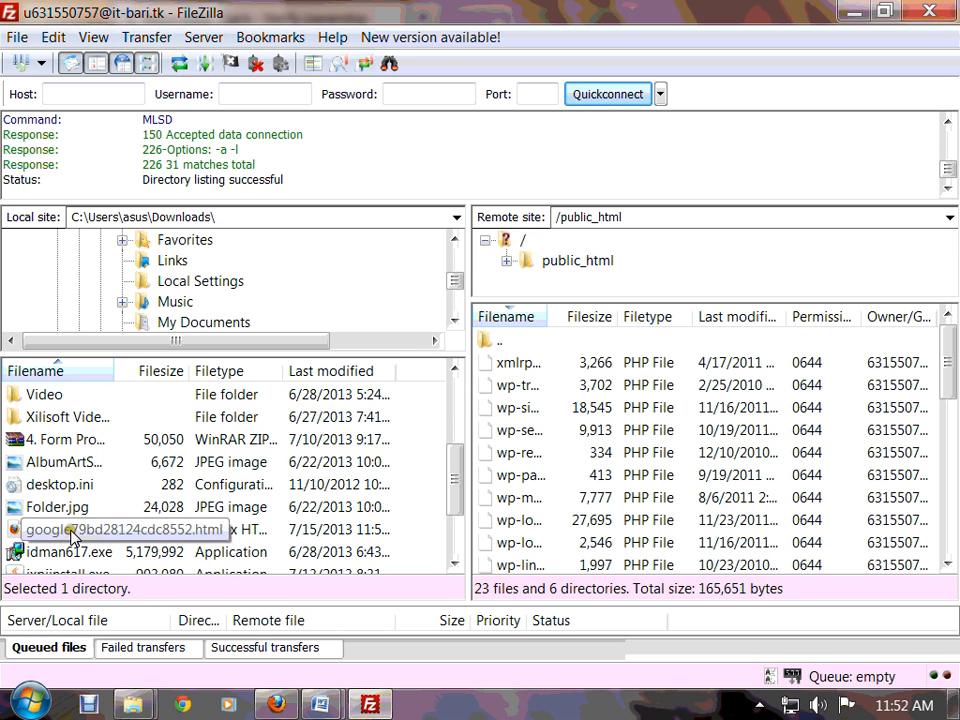
{"action": "left_click", "coordinate": [110, 537]}
{"action": "right_click", "coordinate": [92, 540]}
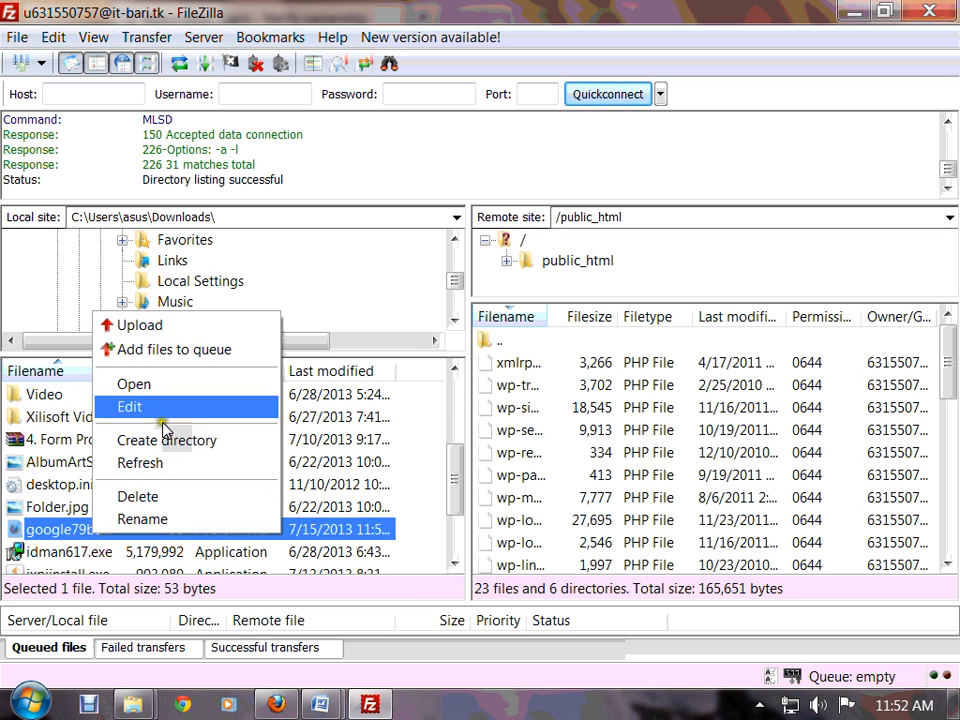
{"action": "left_click", "coordinate": [140, 326]}
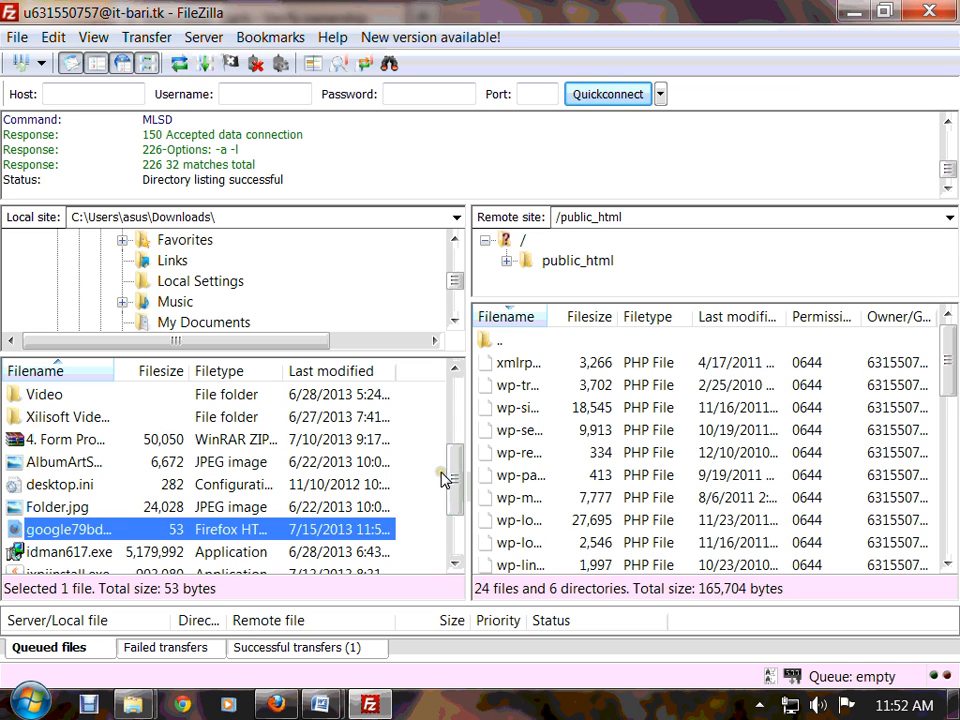
{"action": "left_click_drag", "start_coordinate": [292, 181], "coordinate": [141, 180]}
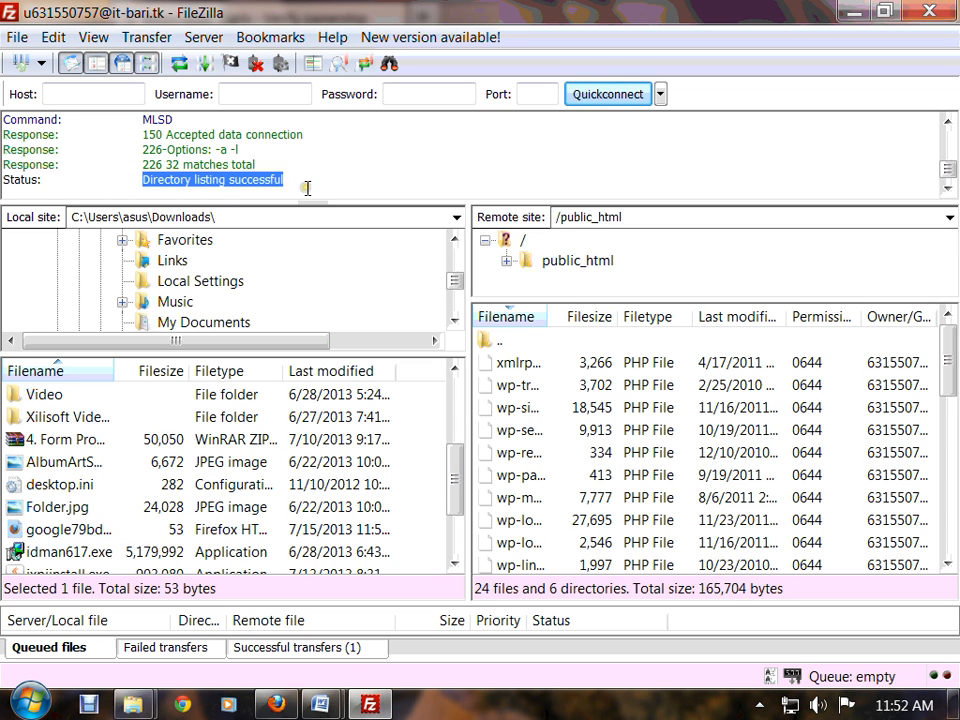
{"action": "left_click_drag", "start_coordinate": [306, 186], "coordinate": [140, 185]}
Switch to Firefox and open the link that confirms the verification file's upload in a new tab
{"action": "left_click", "coordinate": [275, 705]}
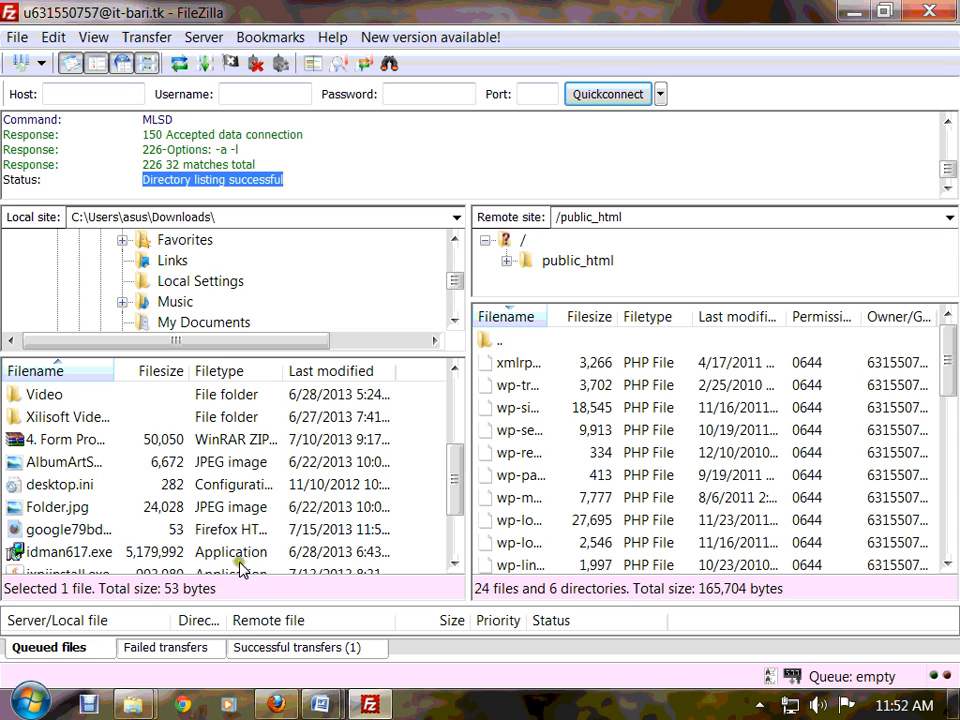
{"action": "left_click", "coordinate": [275, 705]}
{"action": "scroll", "coordinate": [204, 548], "scroll_direction": "down", "scroll_amount": 2}
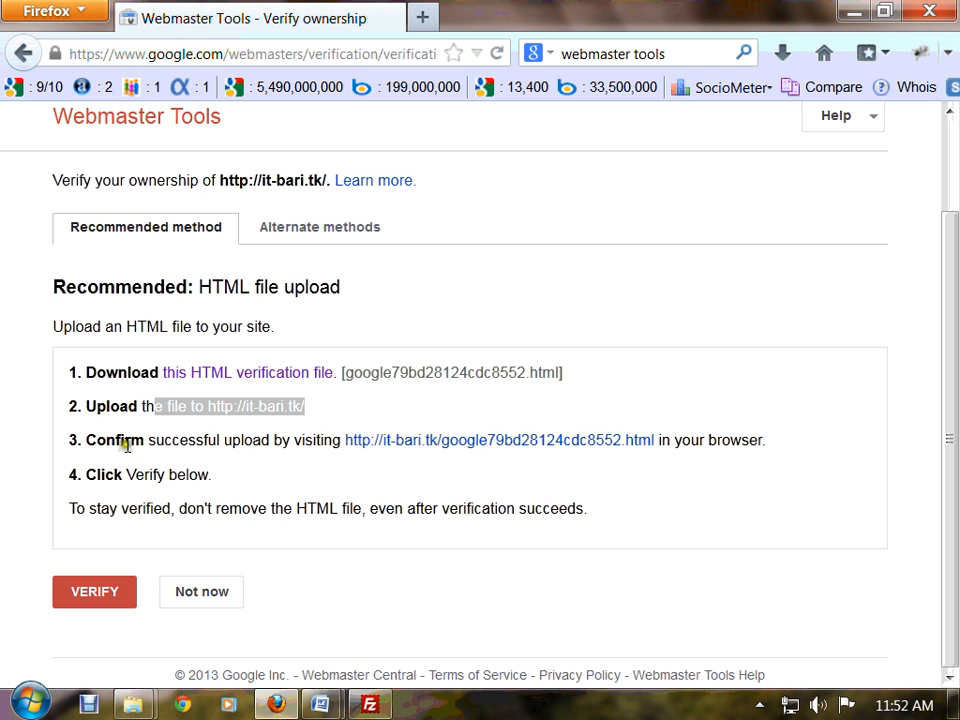
{"action": "left_click_drag", "start_coordinate": [82, 444], "coordinate": [437, 452]}
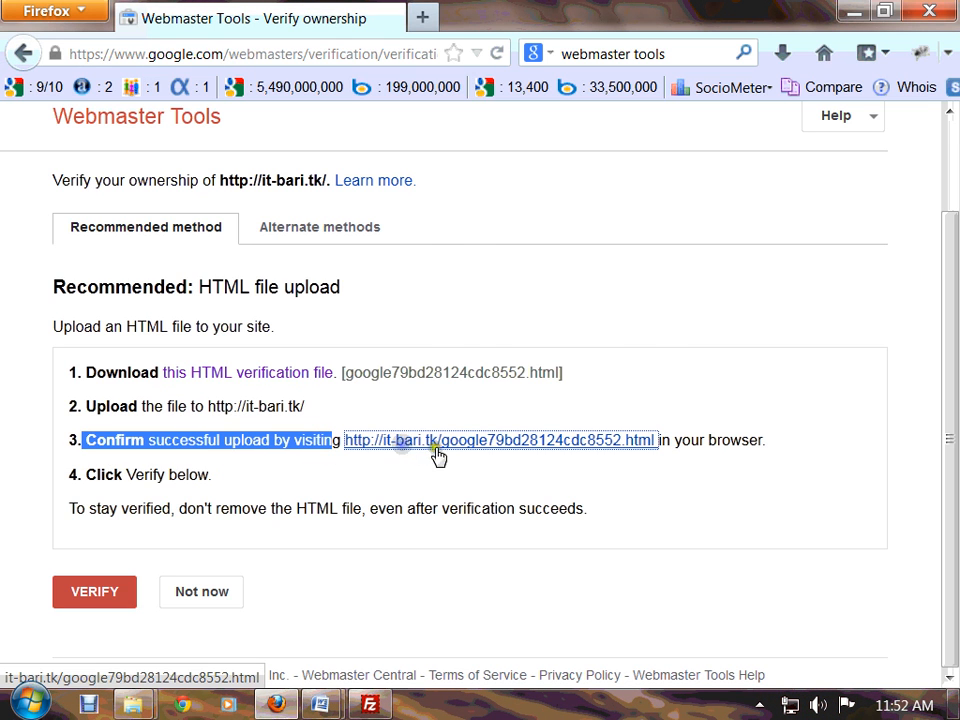
{"action": "right_click", "coordinate": [437, 452]}
{"action": "left_click", "coordinate": [488, 183]}
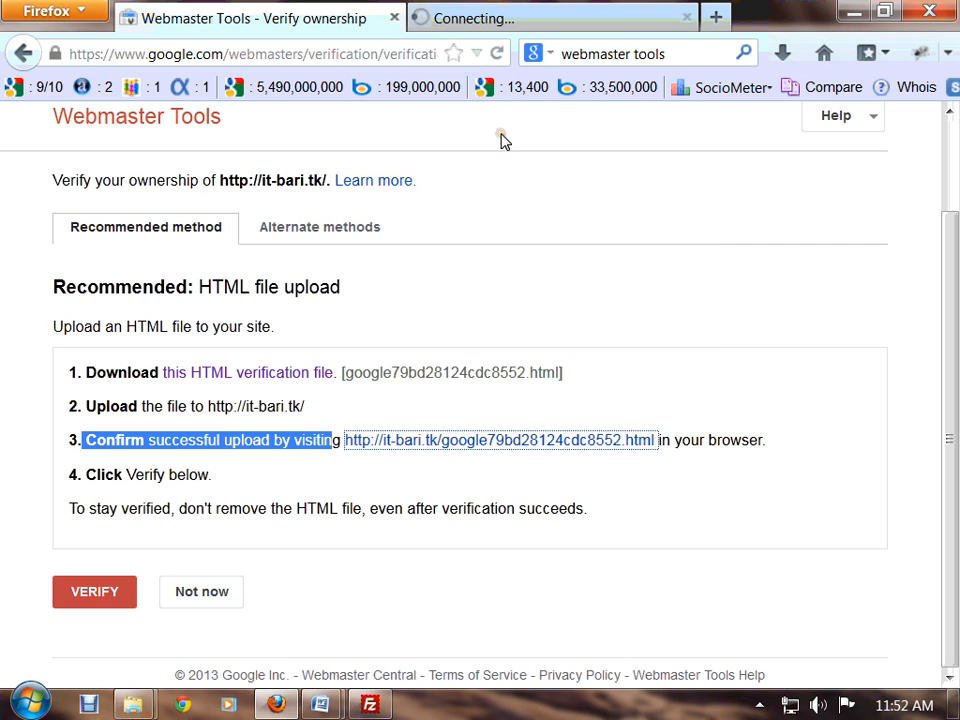
Examine the google-site-verification text on the uploaded verification page
{"action": "left_click", "coordinate": [493, 17]}
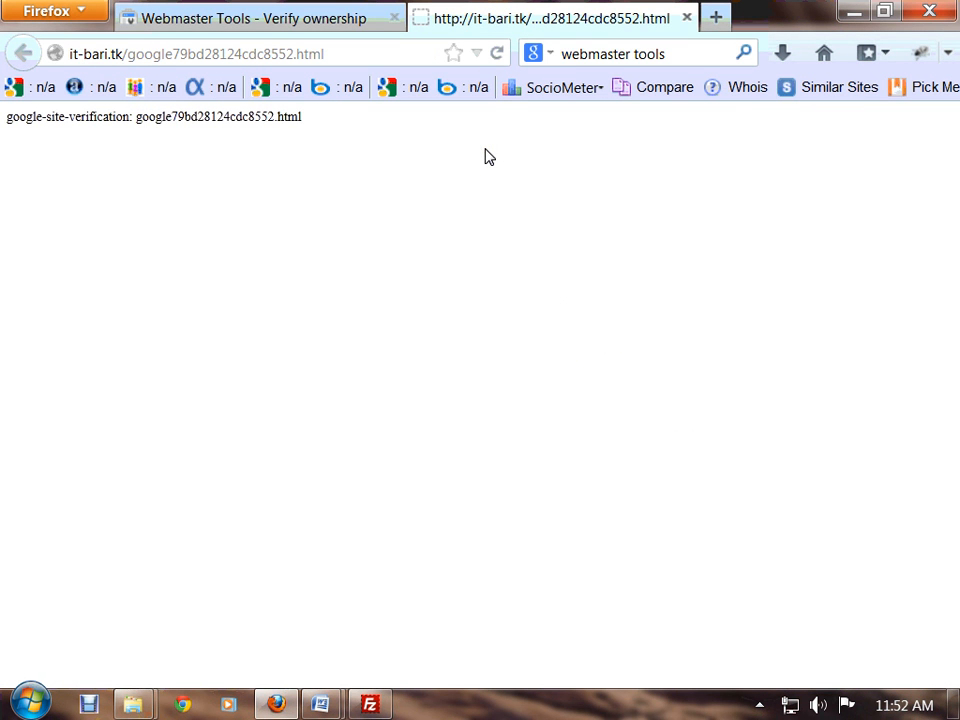
{"action": "left_click_drag", "start_coordinate": [64, 118], "coordinate": [302, 117]}
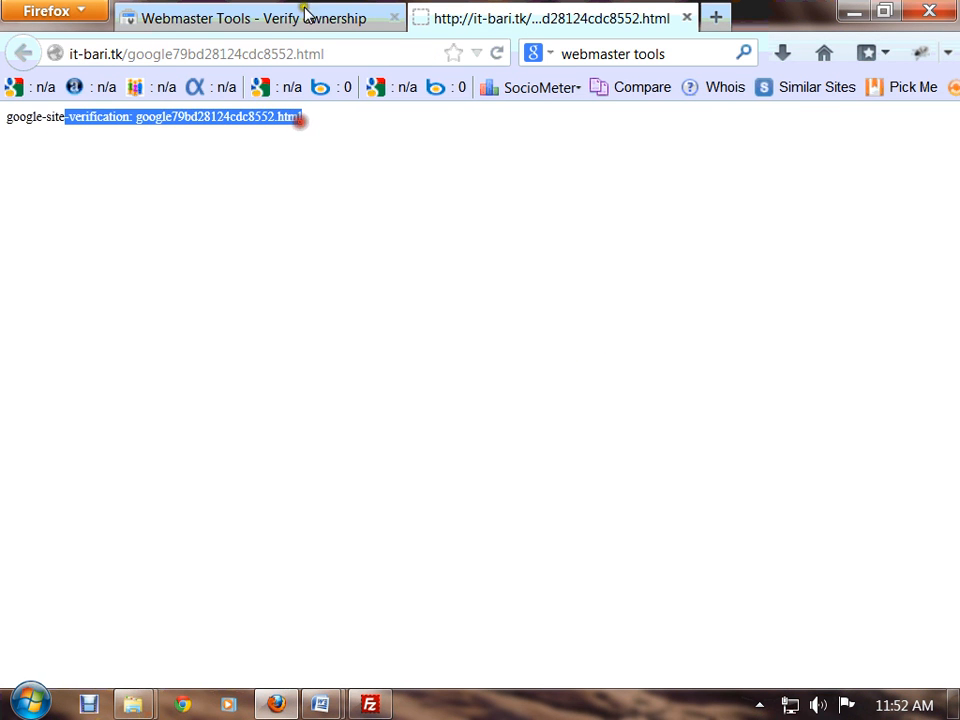
{"action": "left_click", "coordinate": [300, 18]}
{"action": "right_click", "coordinate": [388, 440]}
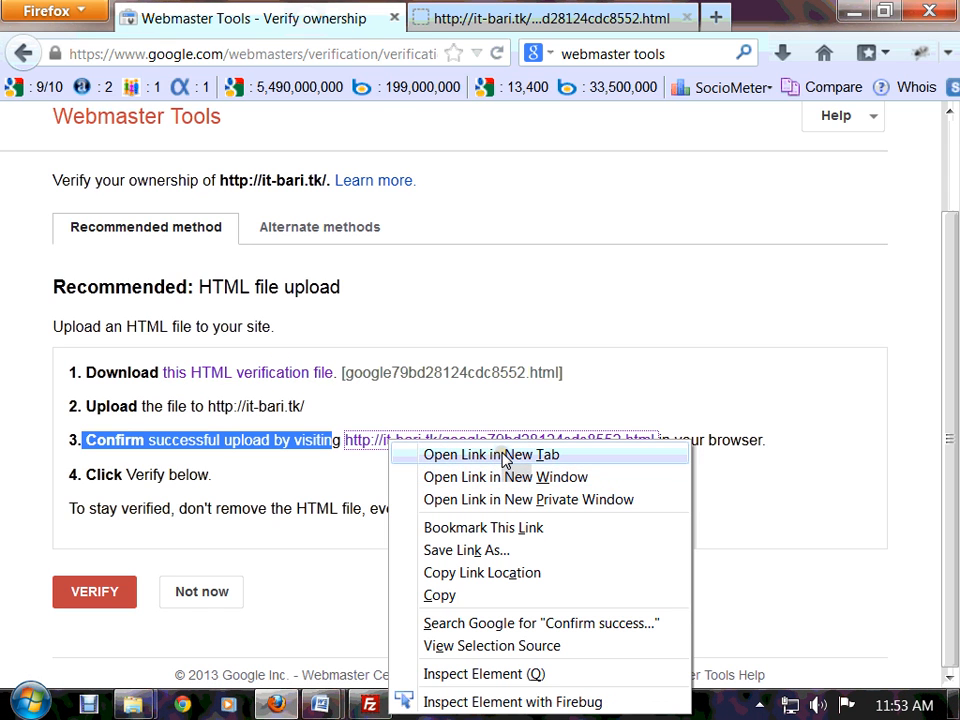
{"action": "left_click", "coordinate": [531, 8]}
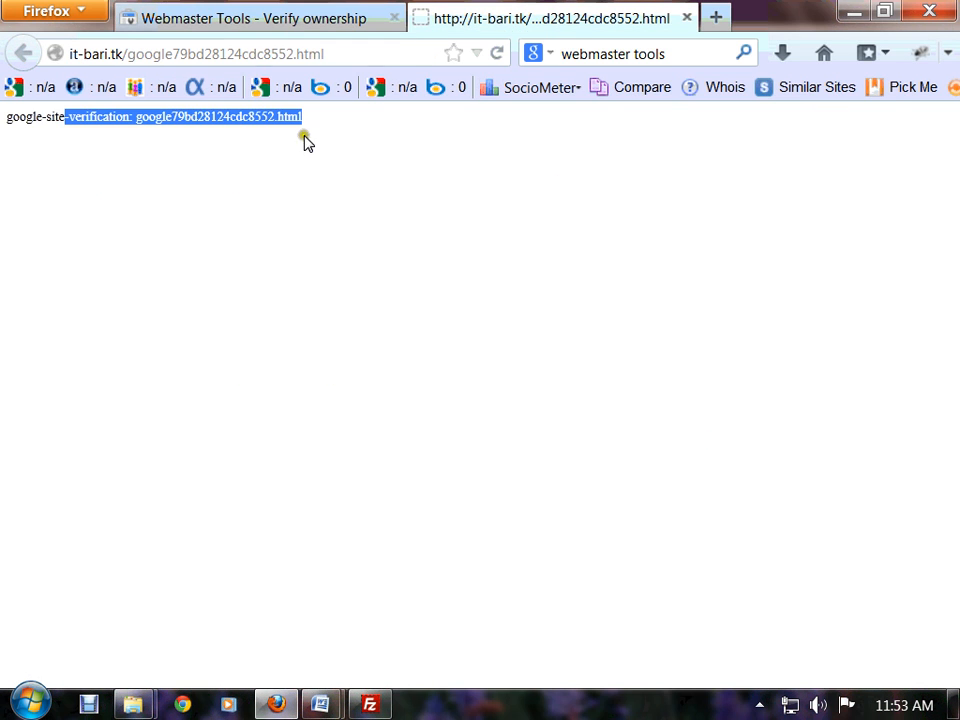
{"action": "left_click_drag", "start_coordinate": [304, 133], "coordinate": [7, 120]}
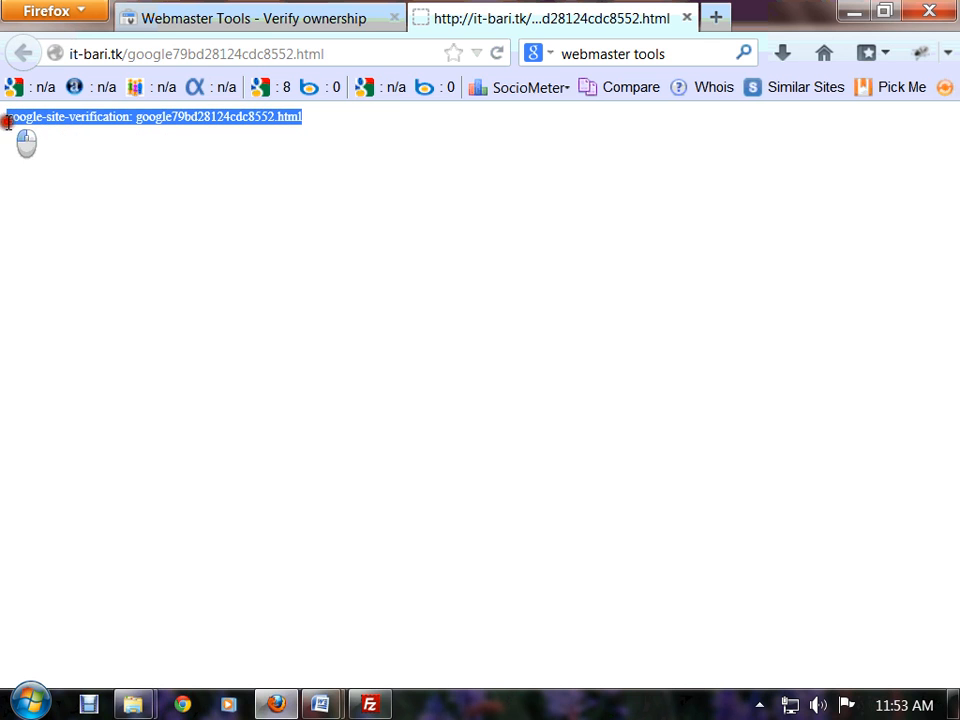
{"action": "left_click", "coordinate": [155, 17]}
{"action": "left_click", "coordinate": [74, 603]}
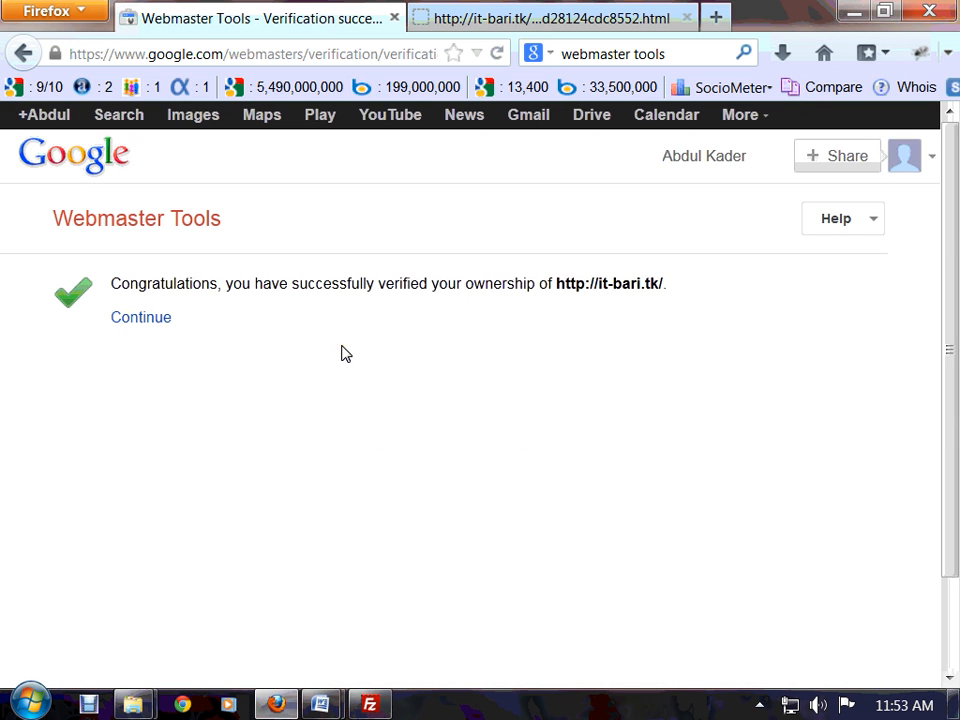
{"action": "left_click_drag", "start_coordinate": [355, 288], "coordinate": [608, 313]}
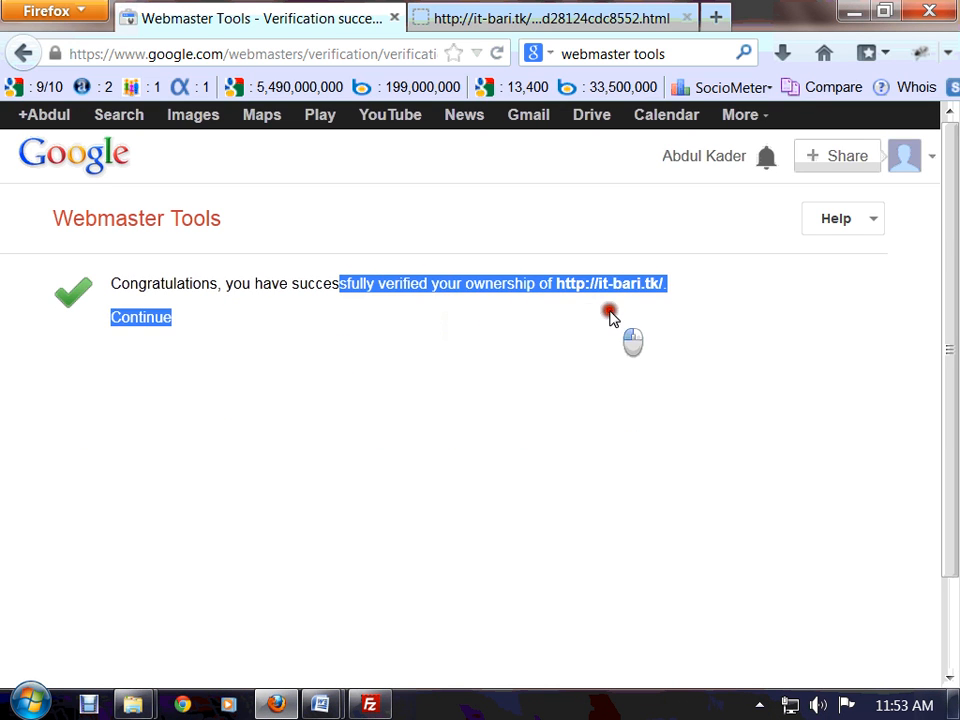
{"action": "left_click", "coordinate": [455, 330]}
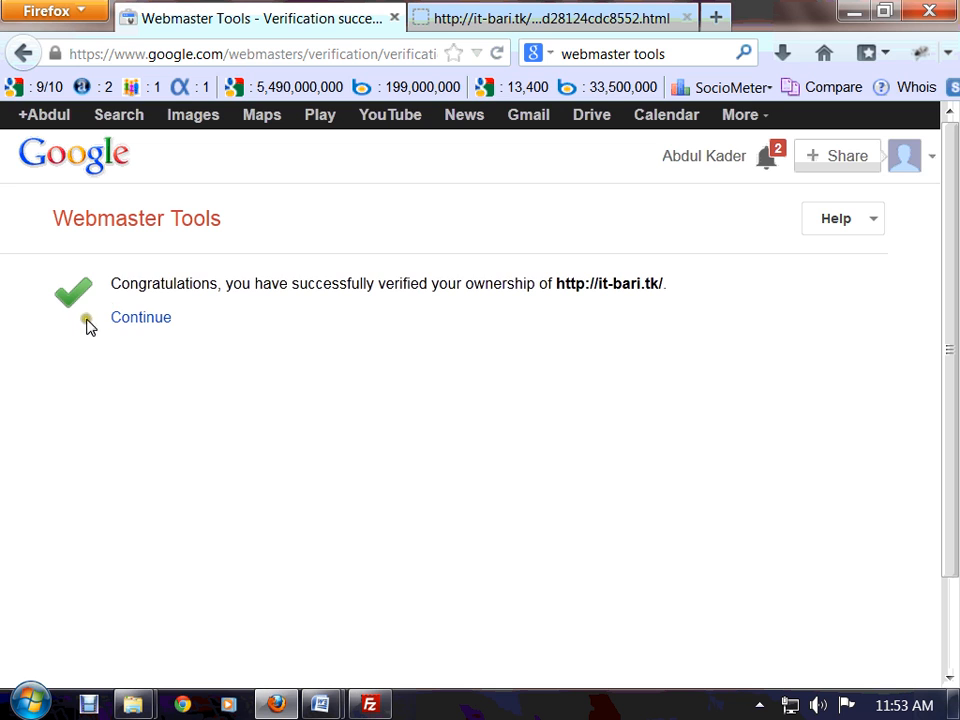
{"action": "left_click_drag", "start_coordinate": [120, 289], "coordinate": [641, 285]}
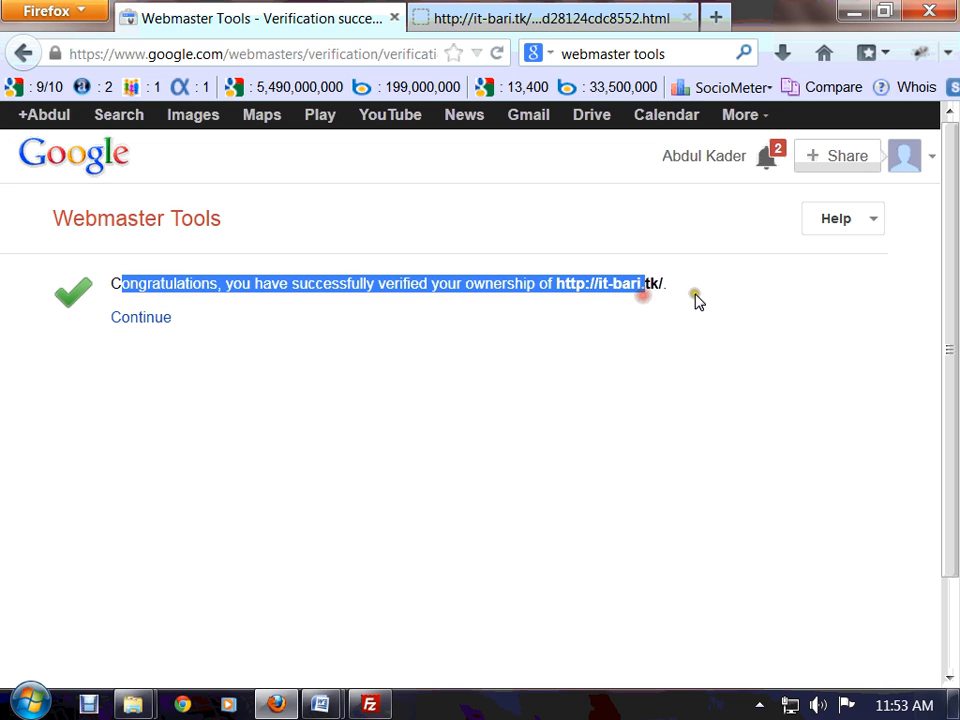
{"action": "left_click", "coordinate": [694, 293]}
{"action": "left_click", "coordinate": [139, 320]}
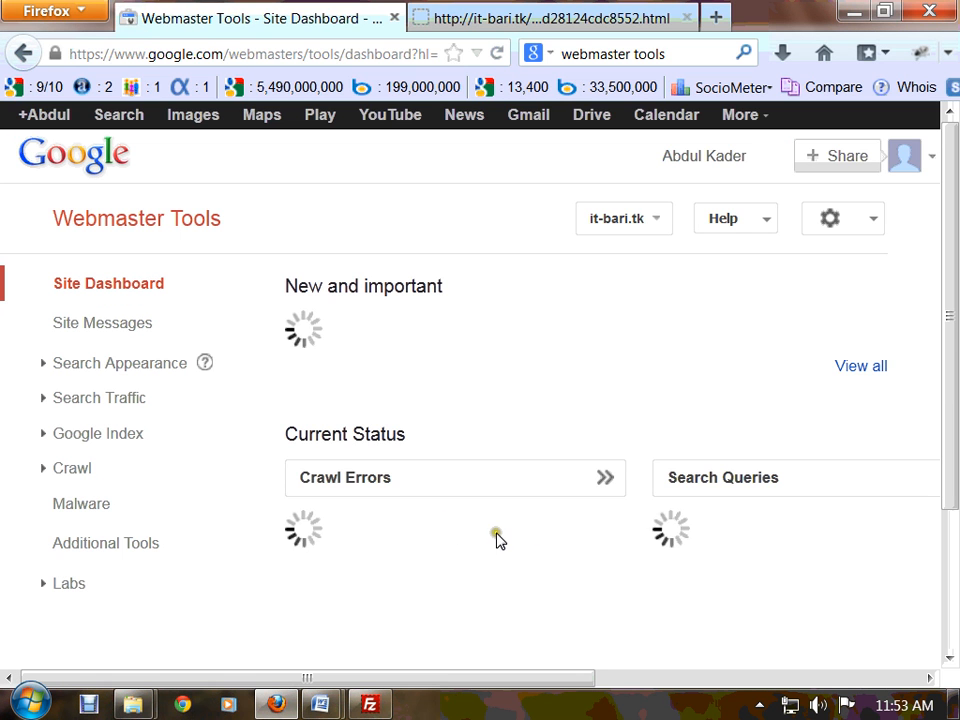
Examine the it-bari.tk site dashboard, including its navigation, new messages, Crawl Errors and Search Queries sections
{"action": "left_click_drag", "start_coordinate": [484, 677], "coordinate": [628, 668]}
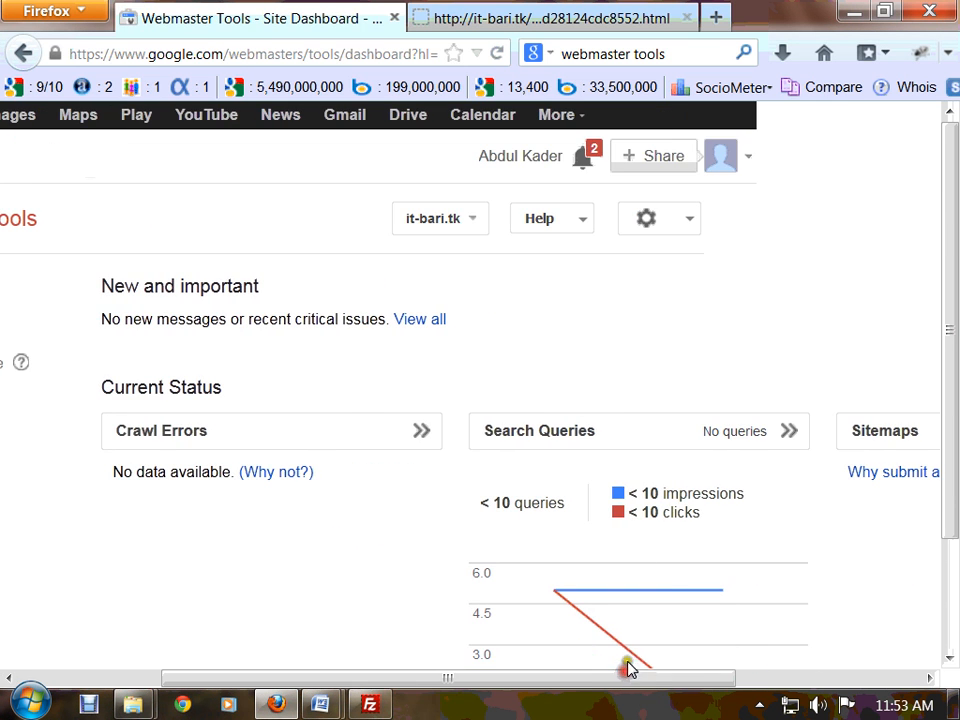
{"action": "scroll", "coordinate": [558, 543], "scroll_direction": "down", "scroll_amount": 5}
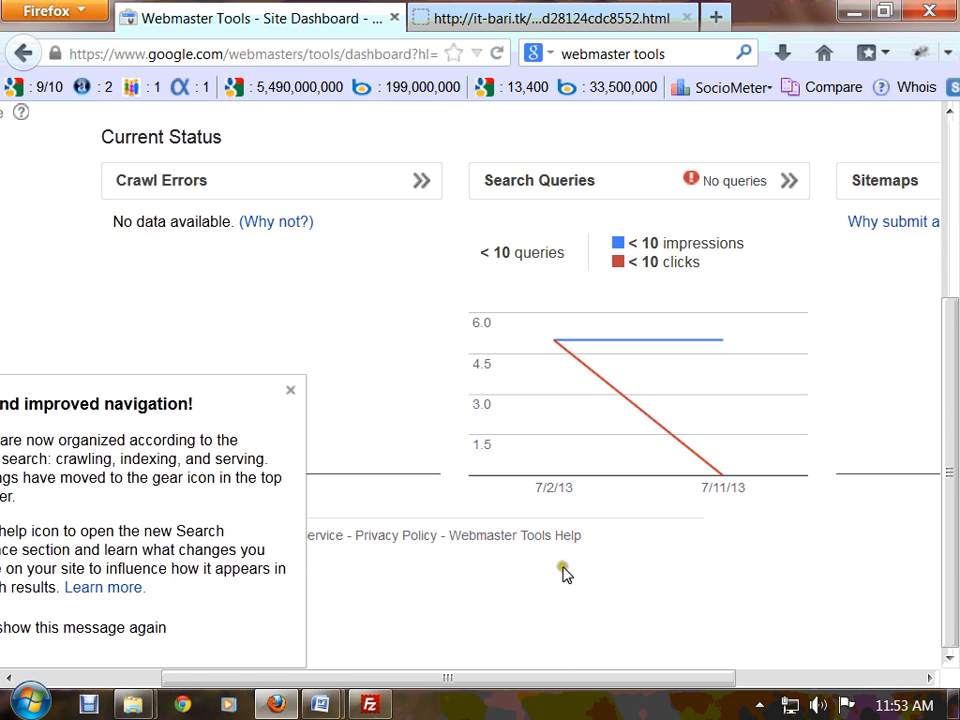
{"action": "left_click_drag", "start_coordinate": [594, 679], "coordinate": [400, 648]}
{"action": "scroll", "coordinate": [536, 613], "scroll_direction": "up", "scroll_amount": 5}
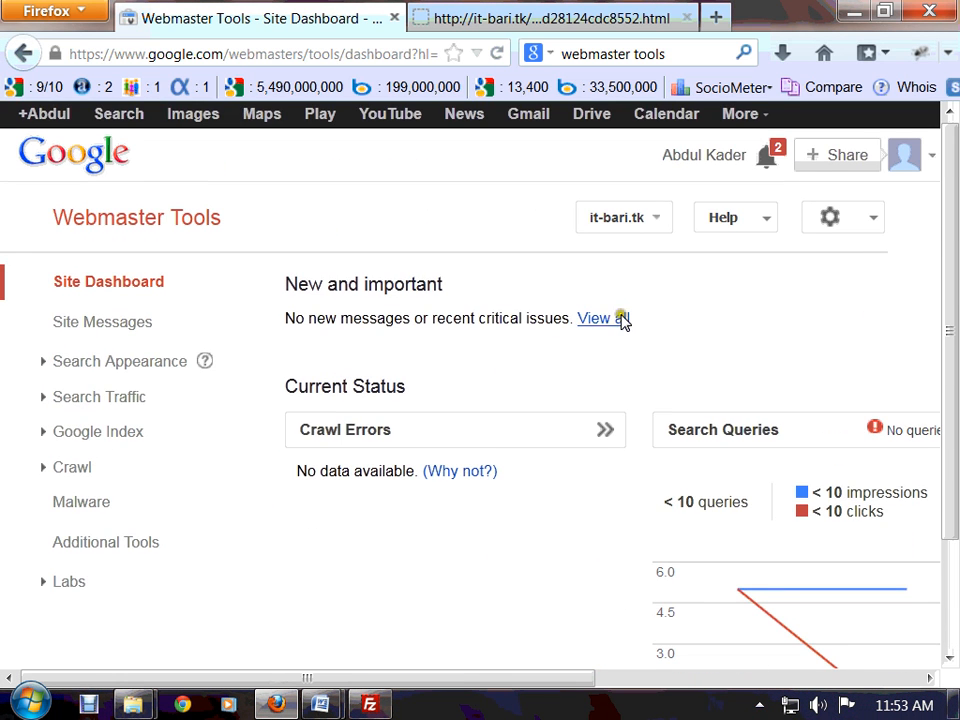
{"action": "mouse_move", "coordinate": [481, 679]}
{"action": "left_mouse_down"}
{"action": "mouse_move", "coordinate": [727, 670]}
{"action": "mouse_move", "coordinate": [568, 673]}
{"action": "left_mouse_up"}
{"action": "scroll", "coordinate": [487, 590], "scroll_direction": "down", "scroll_amount": 1}
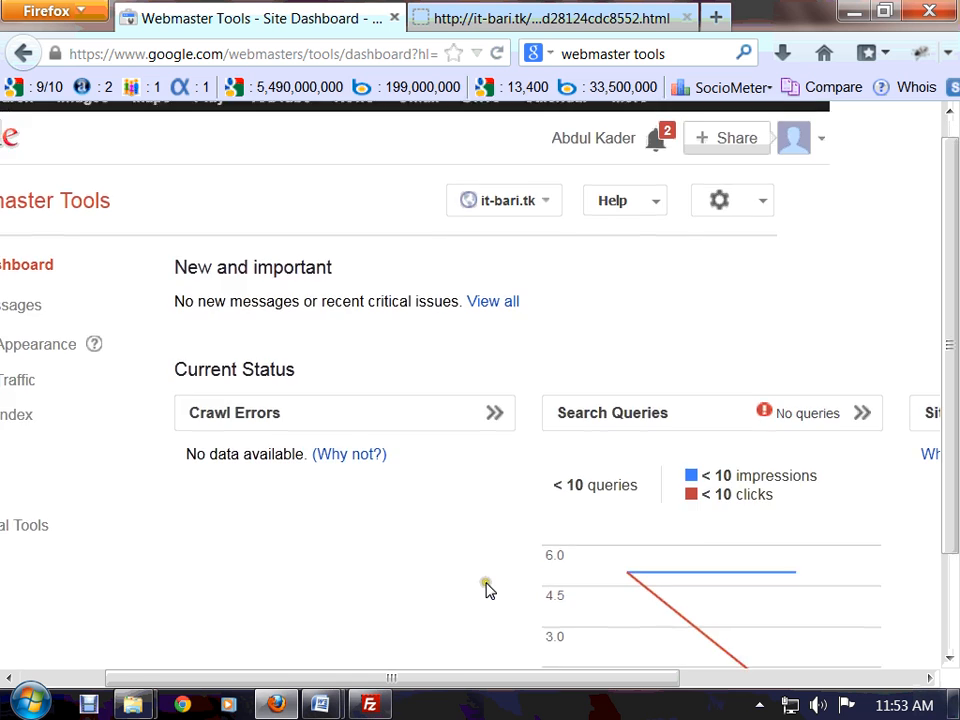
{"action": "scroll", "coordinate": [487, 590], "scroll_direction": "down", "scroll_amount": 2}
{"action": "scroll", "coordinate": [489, 591], "scroll_direction": "up", "scroll_amount": 3}
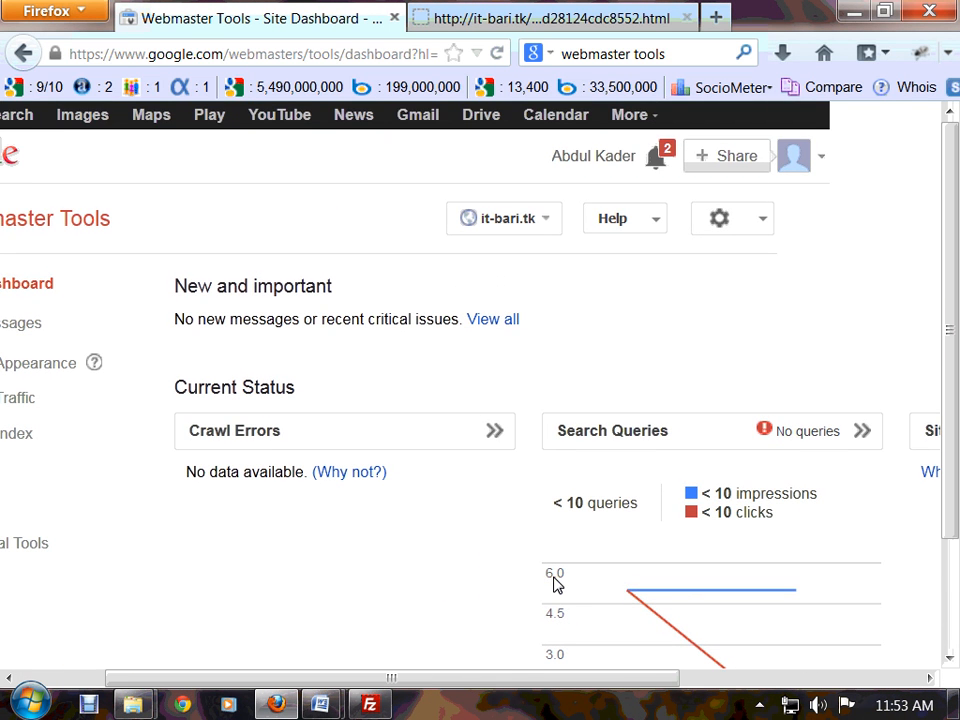
{"action": "left_click_drag", "start_coordinate": [585, 680], "coordinate": [537, 686]}
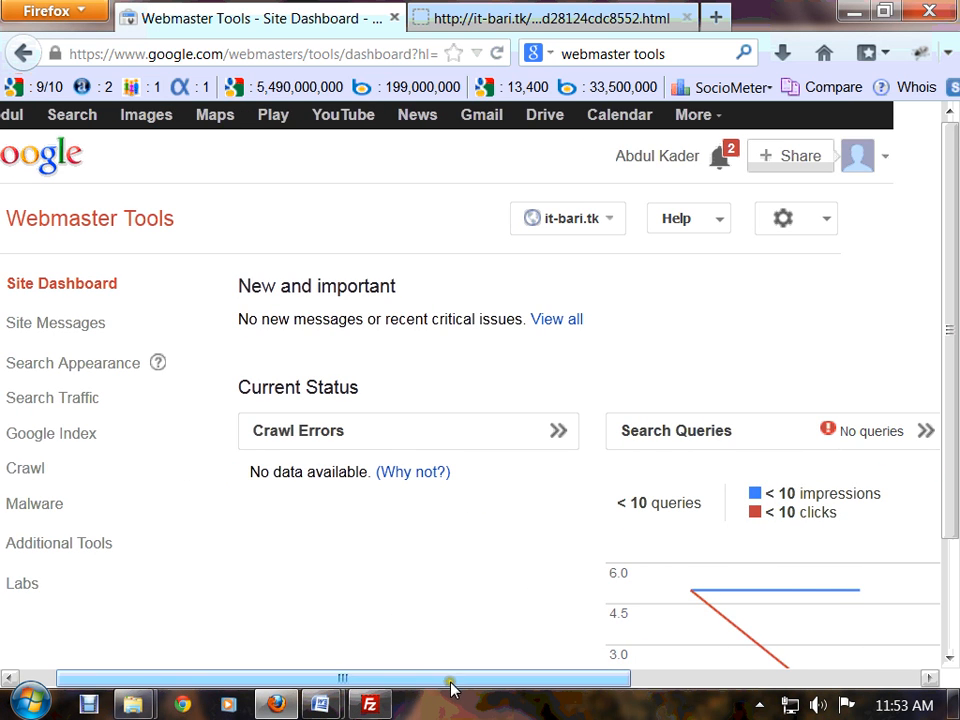
{"action": "left_click_drag", "start_coordinate": [451, 687], "coordinate": [368, 657]}
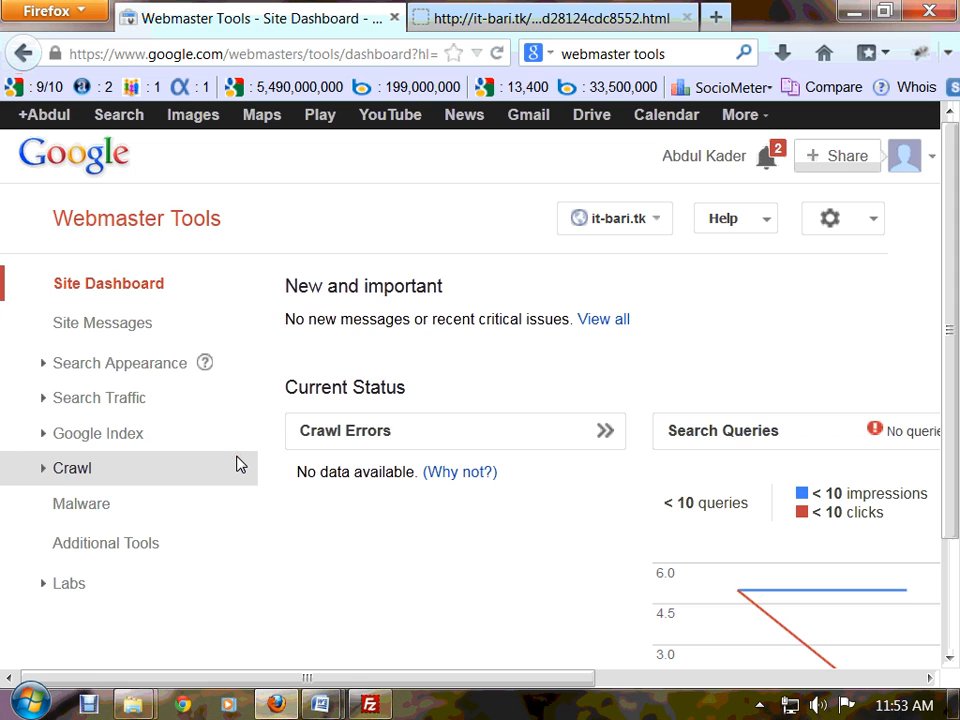
{"action": "left_click", "coordinate": [456, 454]}
{"action": "left_click_drag", "start_coordinate": [527, 490], "coordinate": [286, 492]}
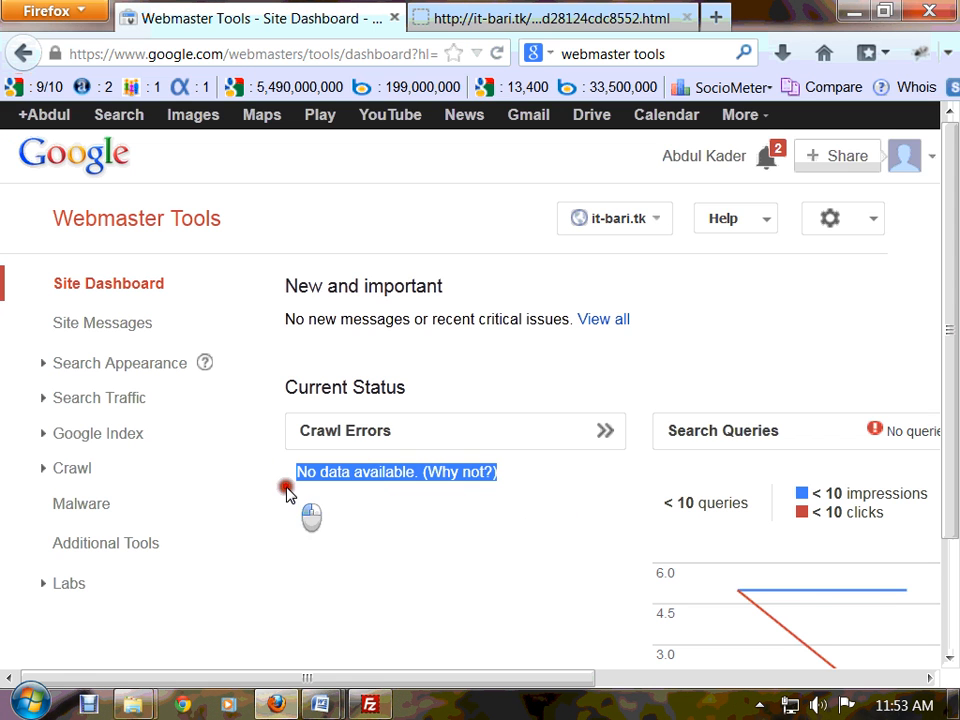
{"action": "mouse_move", "coordinate": [378, 681]}
{"action": "left_mouse_down"}
{"action": "mouse_move", "coordinate": [737, 688]}
{"action": "mouse_move", "coordinate": [369, 690]}
{"action": "left_mouse_up"}
{"action": "mouse_move", "coordinate": [321, 703]}
{"action": "left_click", "coordinate": [409, 660]}
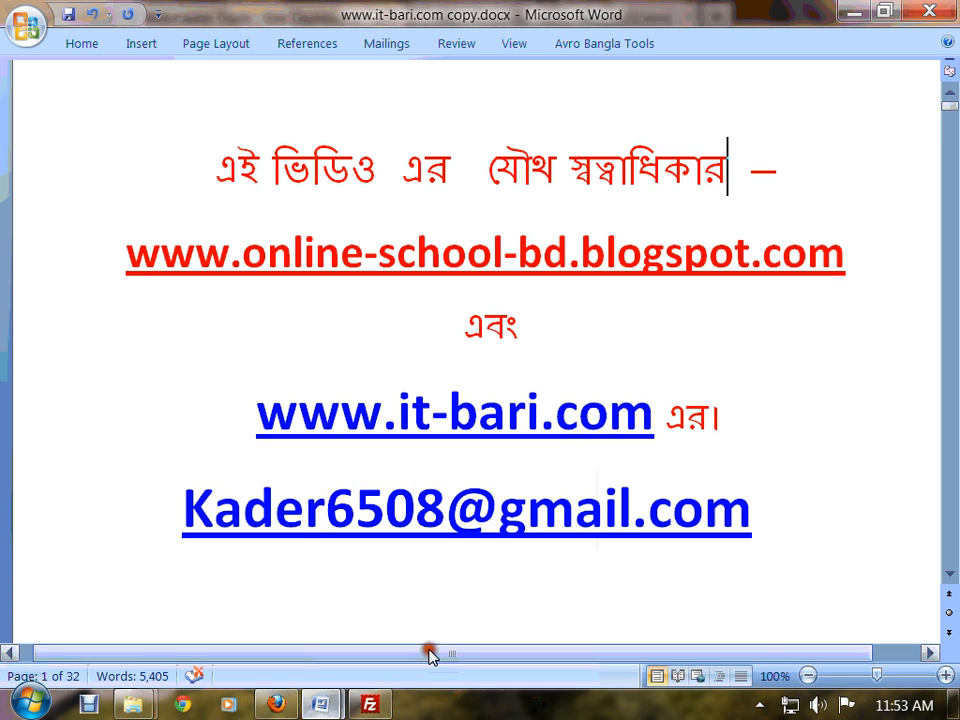
{"action": "left_click_drag", "start_coordinate": [707, 521], "coordinate": [155, 530]}
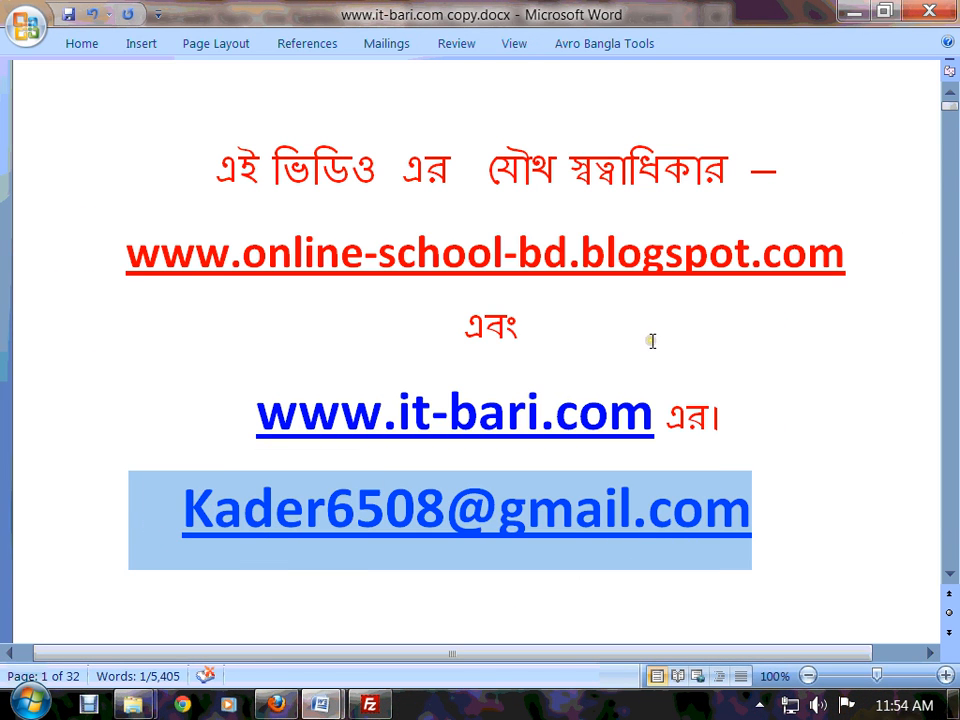
{"action": "left_click_drag", "start_coordinate": [652, 399], "coordinate": [199, 418]}
{"action": "left_click", "coordinate": [712, 336]}
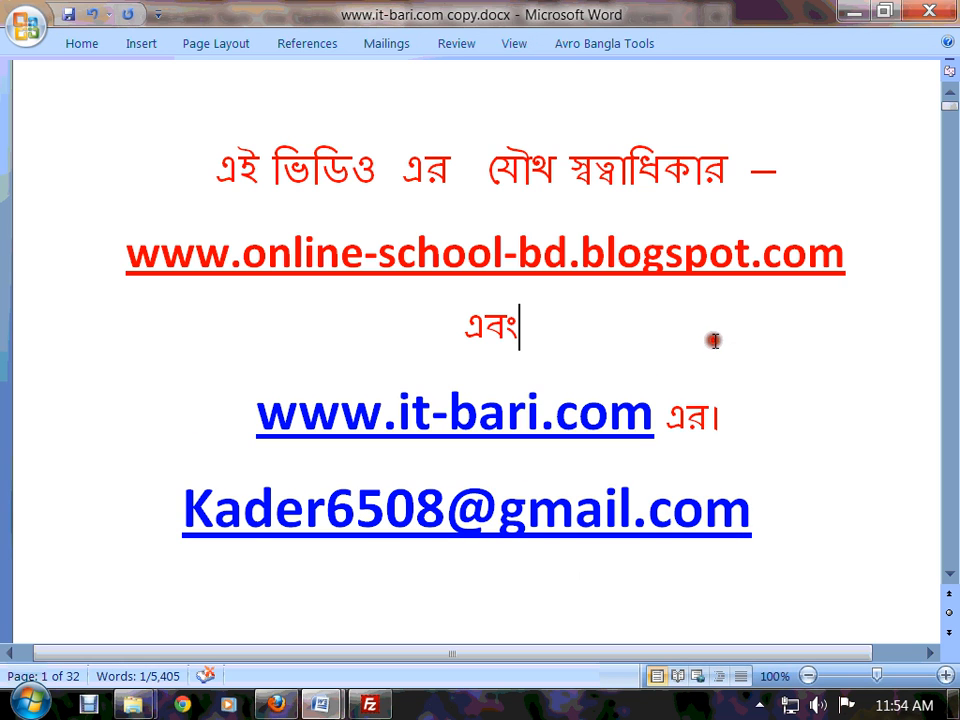
{"action": "left_click_drag", "start_coordinate": [560, 335], "coordinate": [452, 331]}
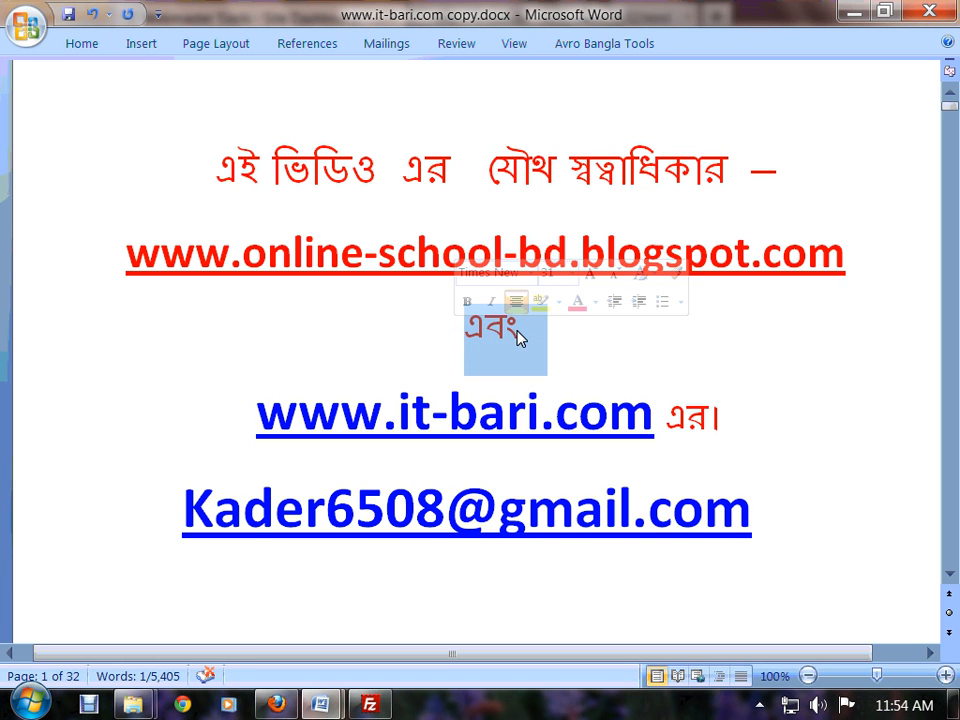
{"action": "left_click", "coordinate": [746, 347]}
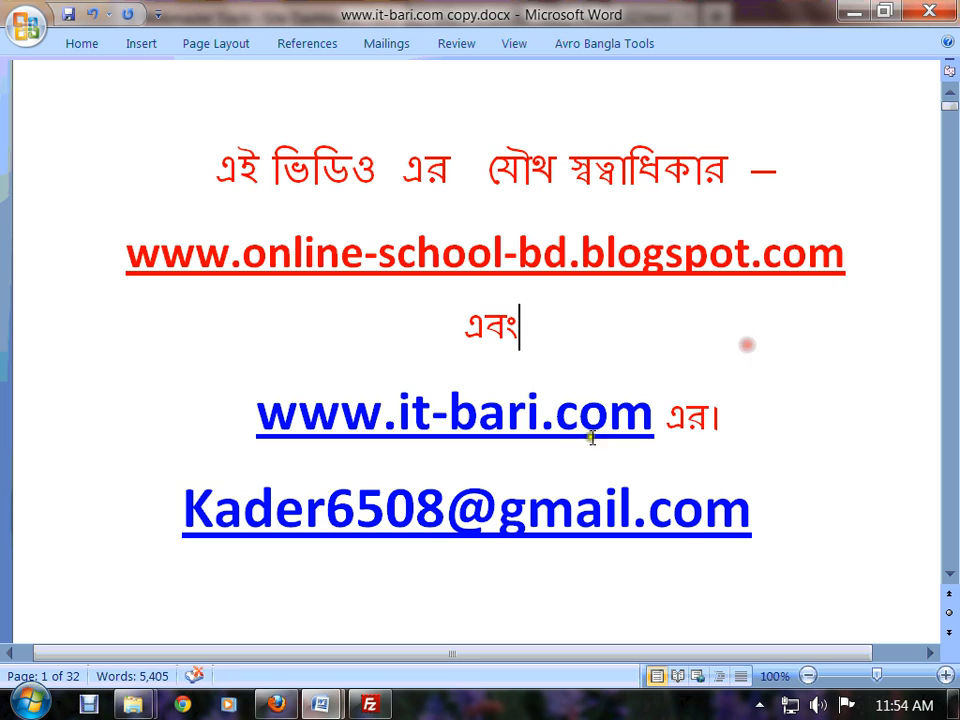